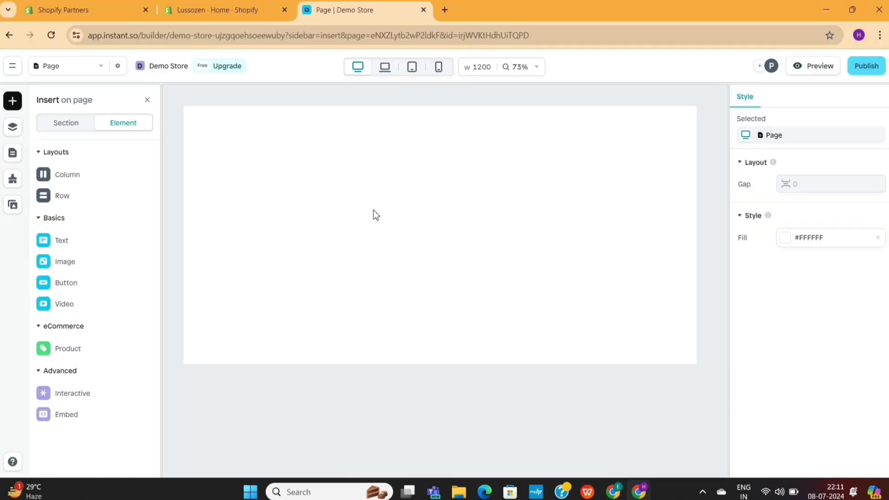
- Paste the copied Figma section onto the empty Instant page
key("ctrl+v")
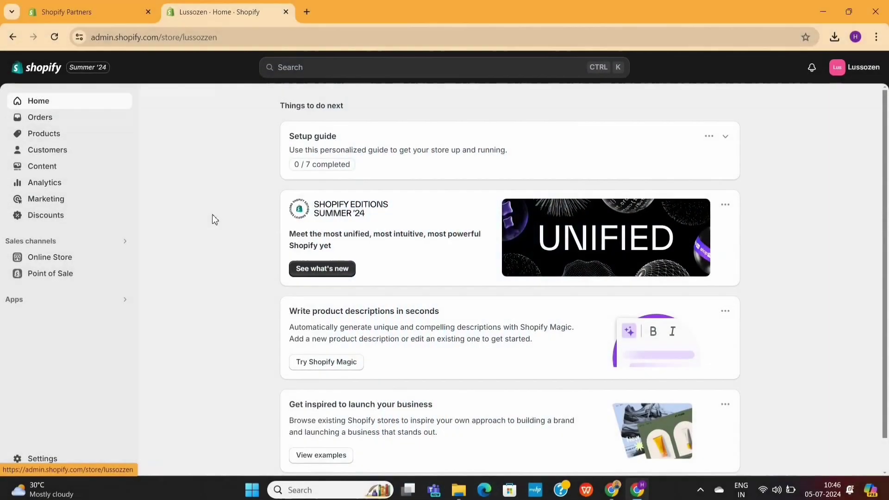
- Find Instant Section & Page Builder in Shopify Apps and install it, granting access
left_click(106, 300)
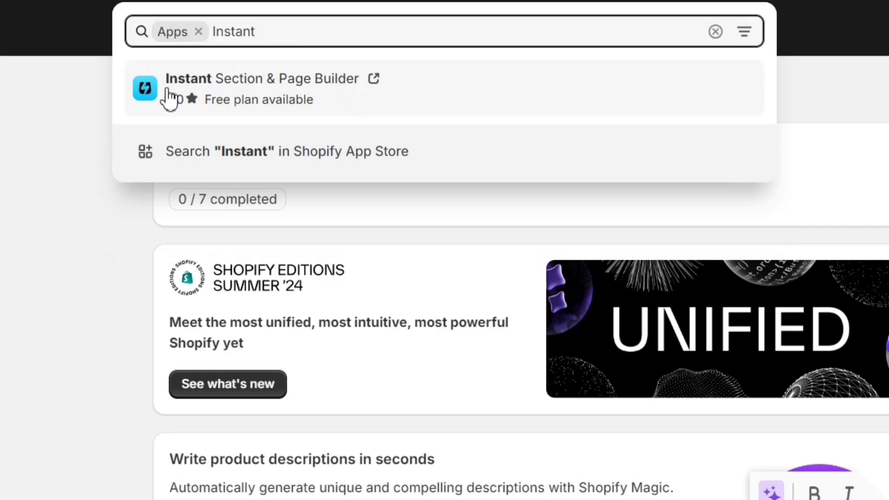
left_click(271, 96)
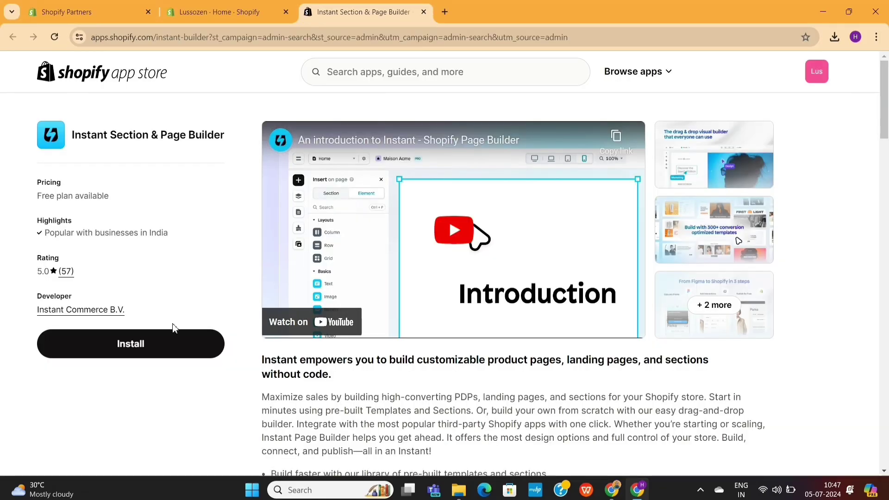
left_click(169, 345)
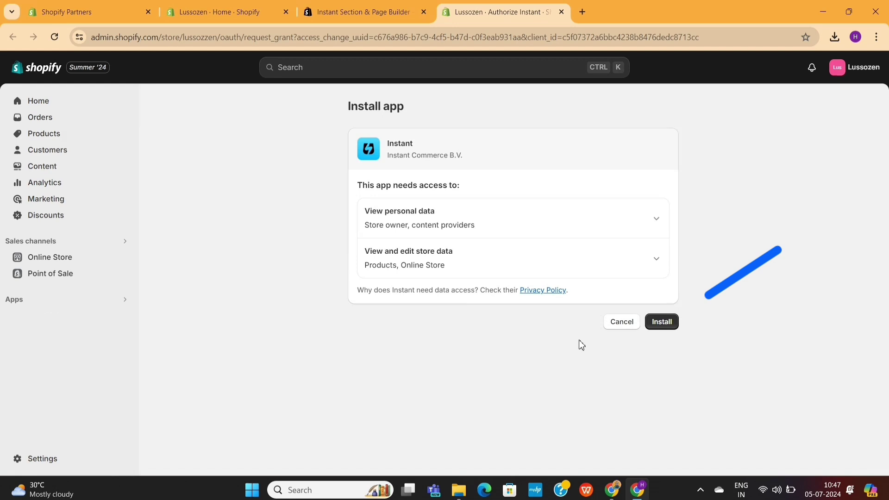
left_click(662, 323)
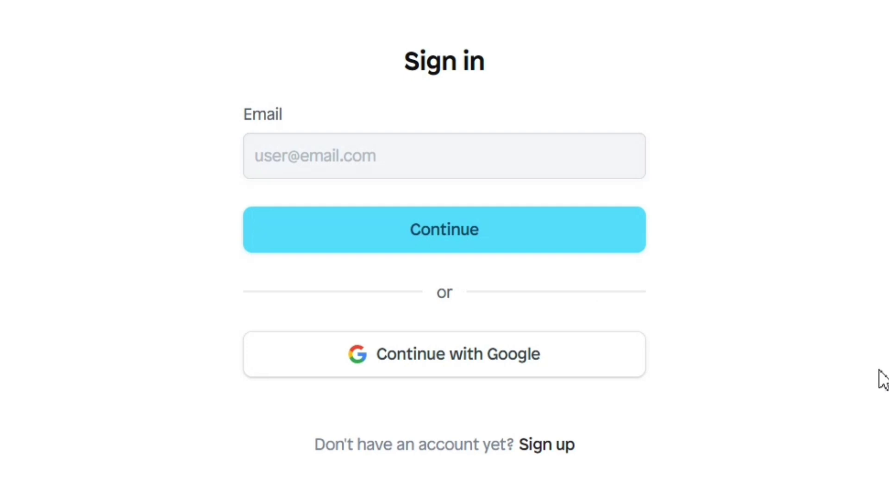
- Sign up for a new Instant account with the user's name and Gmail address
left_click(554, 446)
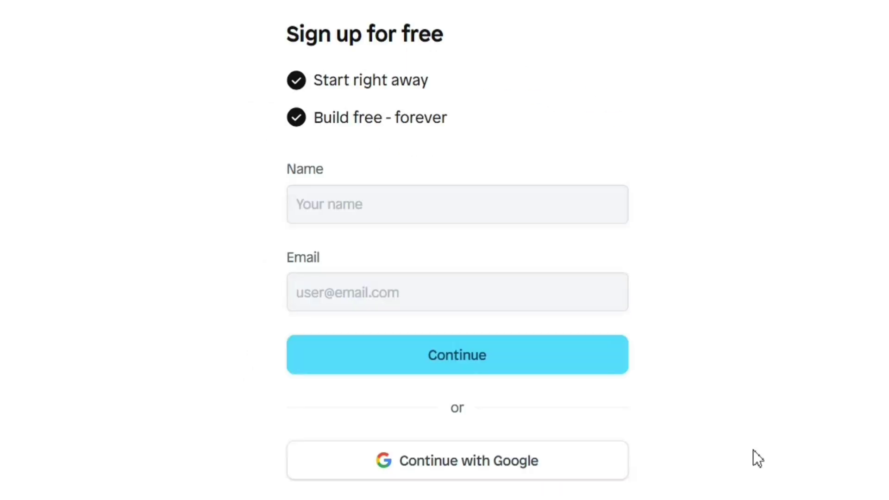
key("Tab")
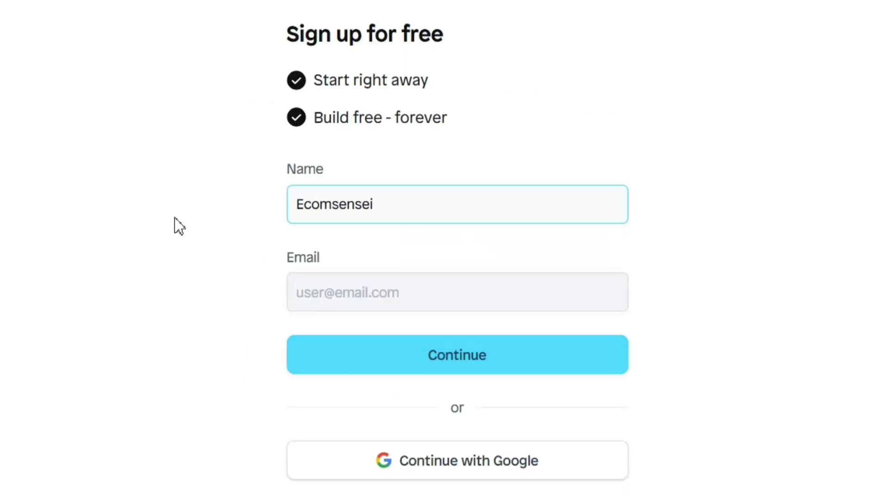
key("Tab")
left_click(456, 366)
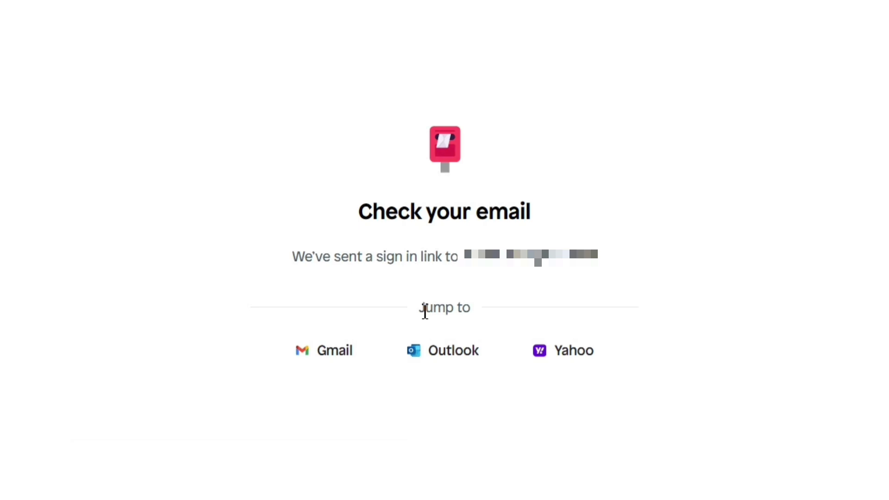
- Open the sign-in email in Gmail and follow its Sign in to Instant link
left_click(649, 9)
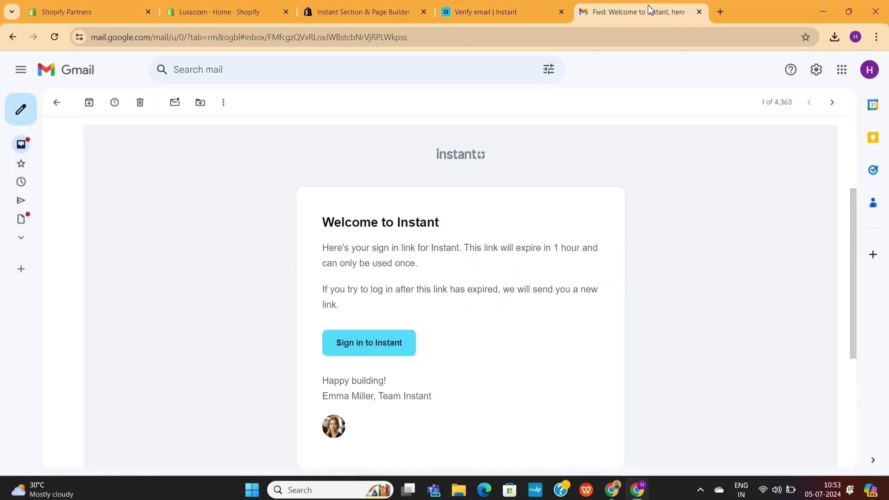
scroll(497, 278, "down", 1)
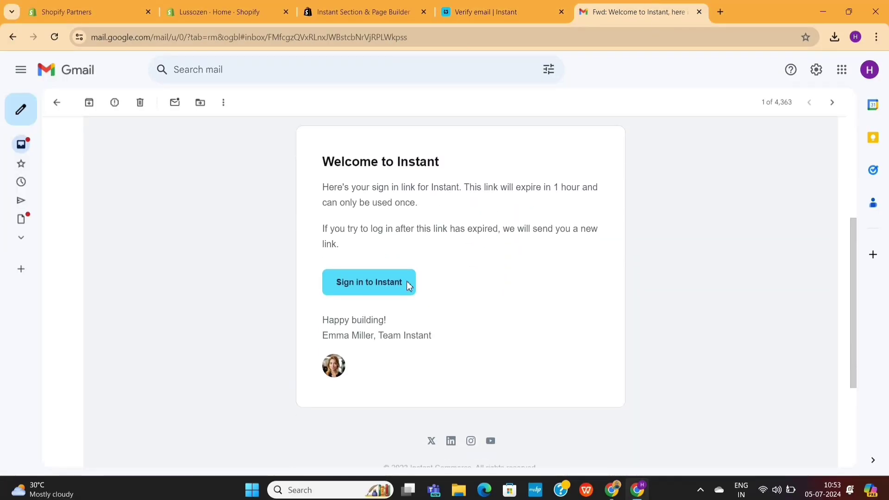
left_click(376, 291)
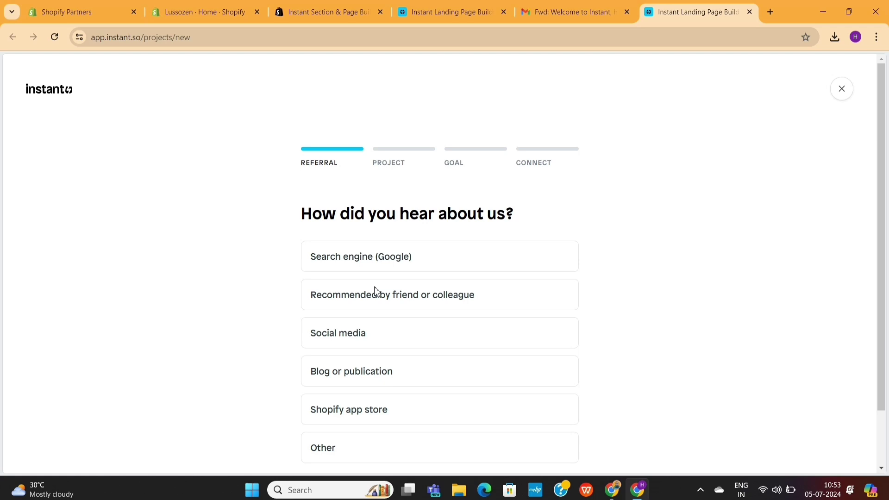
- Answer Social media, then create a Fashion project titled 'Demo Store'
left_click(421, 336)
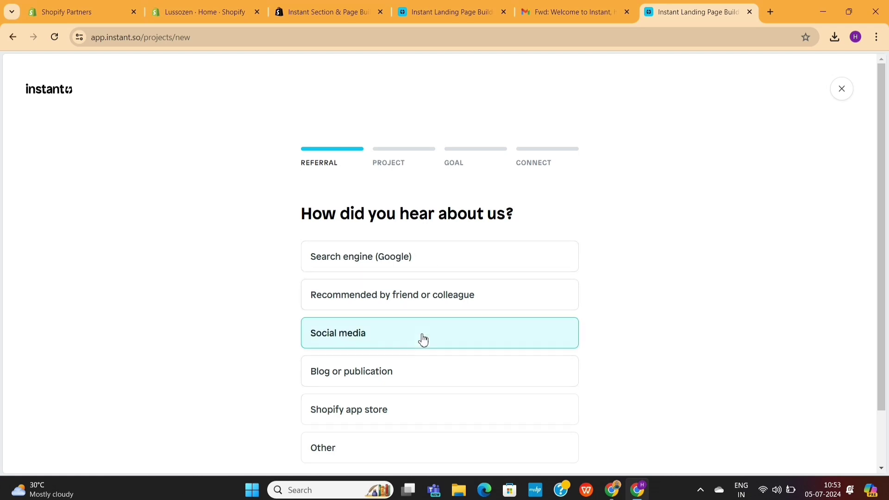
left_click(490, 453)
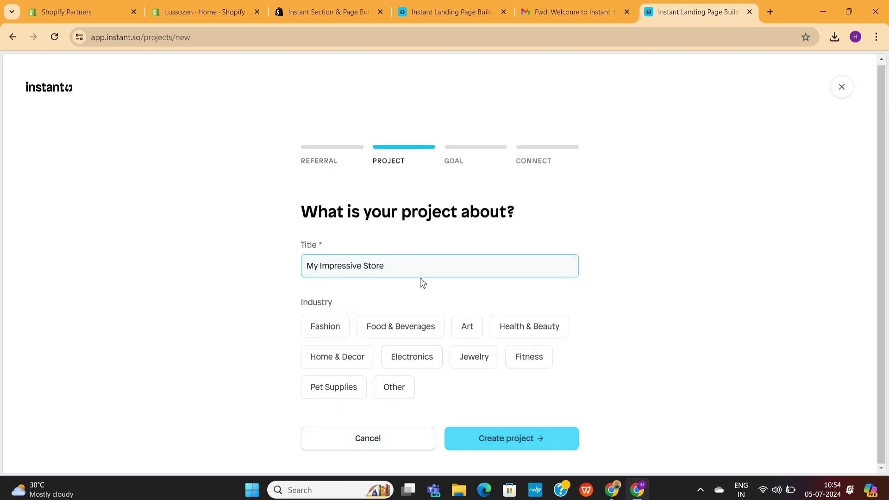
left_click_drag(419, 270, 294, 270)
type("Demo S")
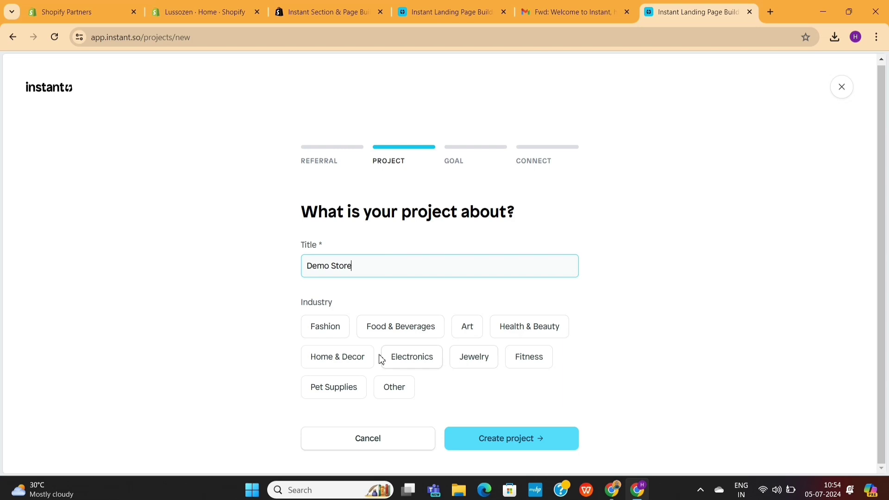
left_click(330, 329)
left_click(484, 433)
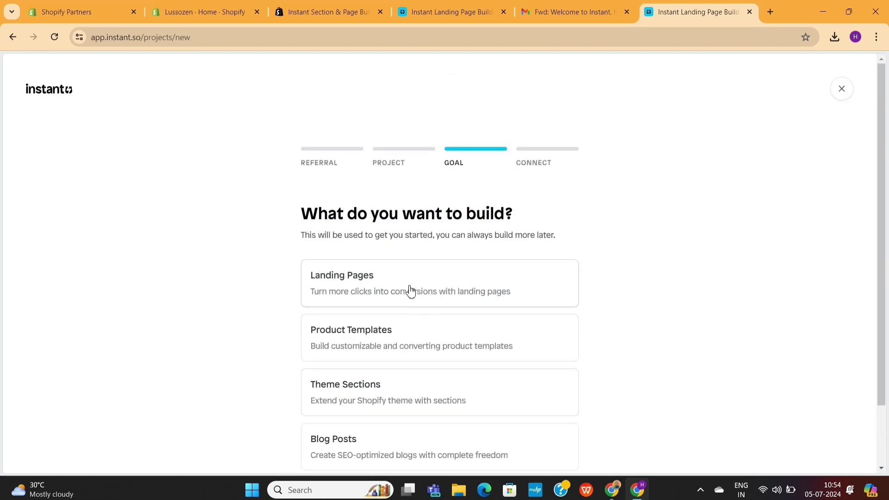
- Choose Landing Pages as the project goal and continue to Shopify connection
left_click(409, 292)
scroll(409, 292, "down", 2)
left_click(521, 438)
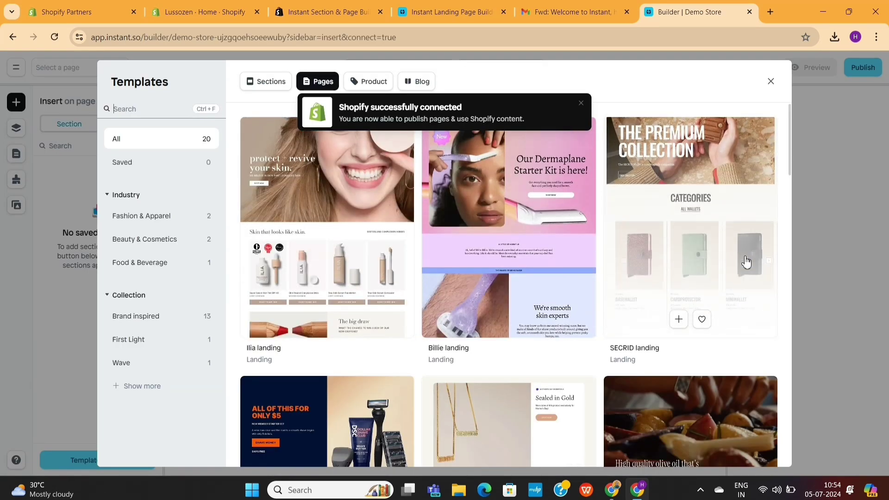
- Browse the templates library, close it, and dismiss the Shopify connected notice
scroll(352, 282, "down", 10)
scroll(708, 296, "down", 5)
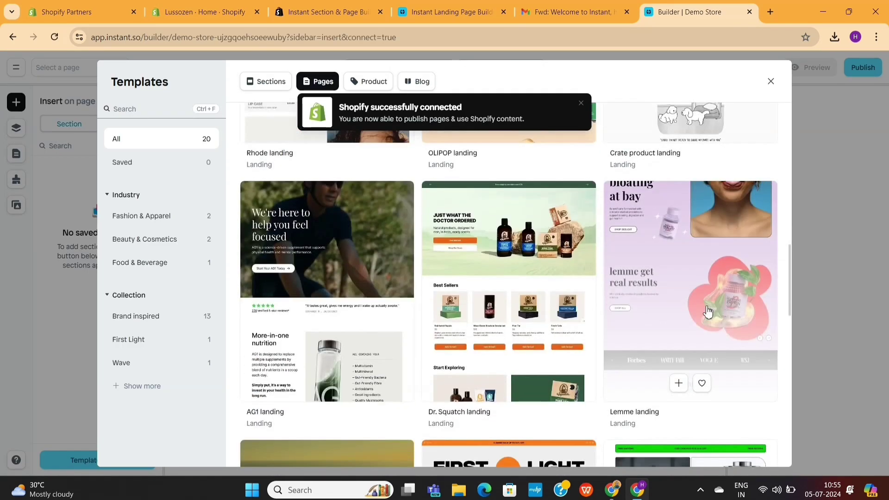
scroll(693, 312, "down", 5)
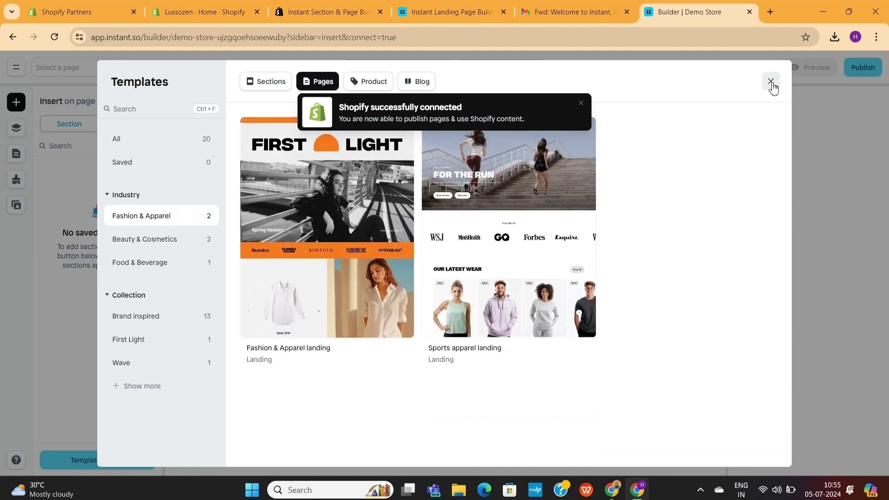
left_click(771, 82)
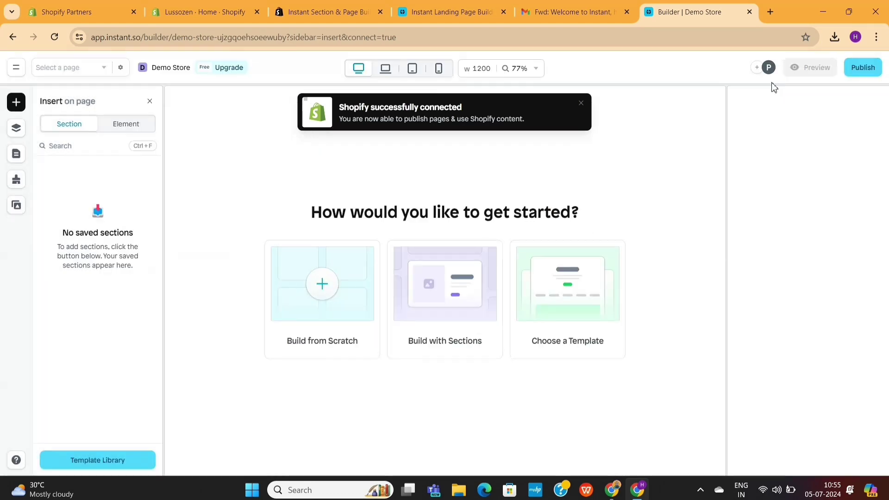
left_click(582, 104)
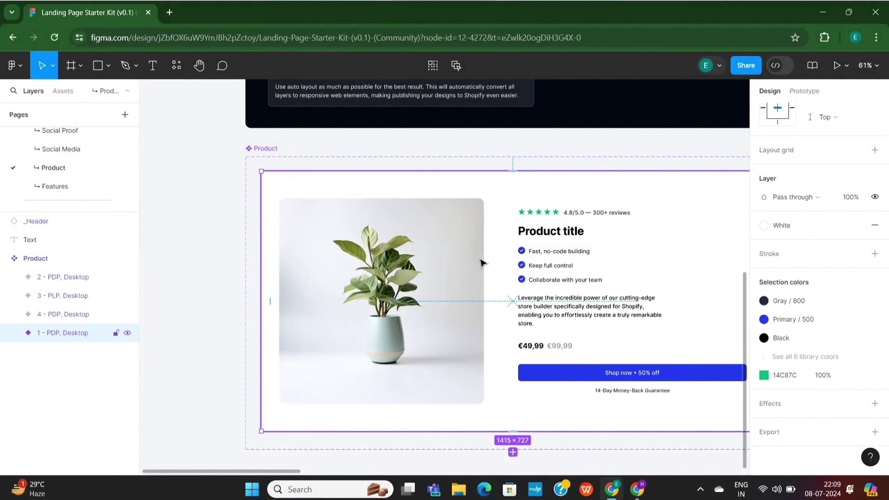
- Select the 4 - PDP, Desktop frame in the Figma file
scroll(482, 263, "down", 4)
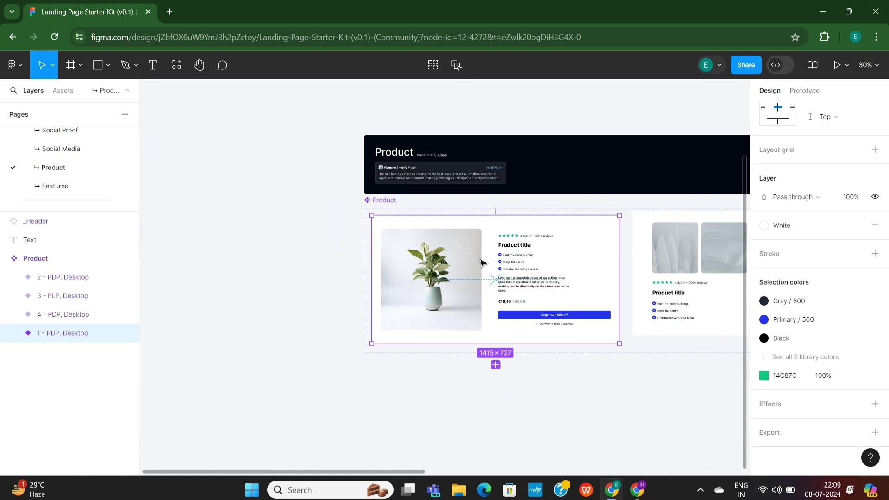
scroll(551, 269, "right", 8)
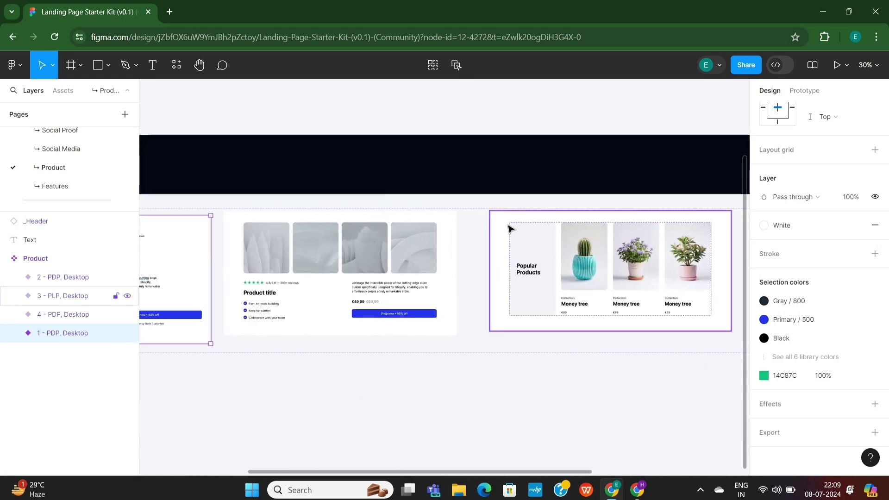
scroll(510, 228, "right", 6)
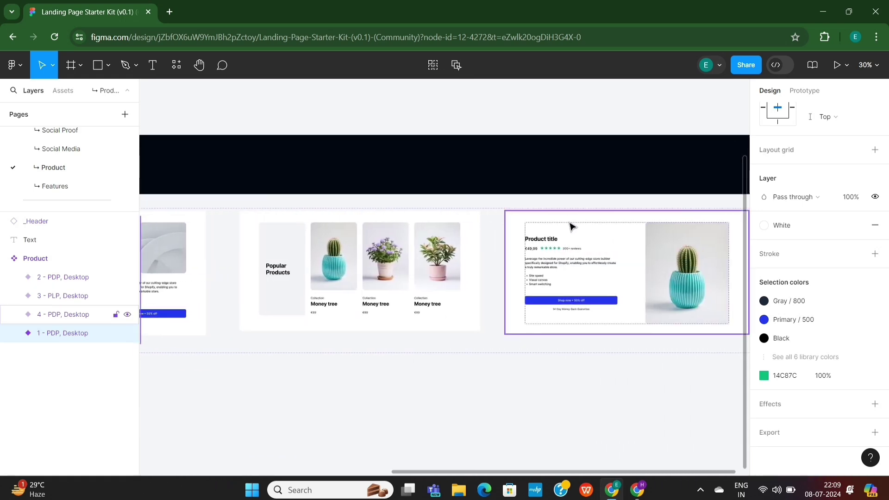
left_click(592, 238)
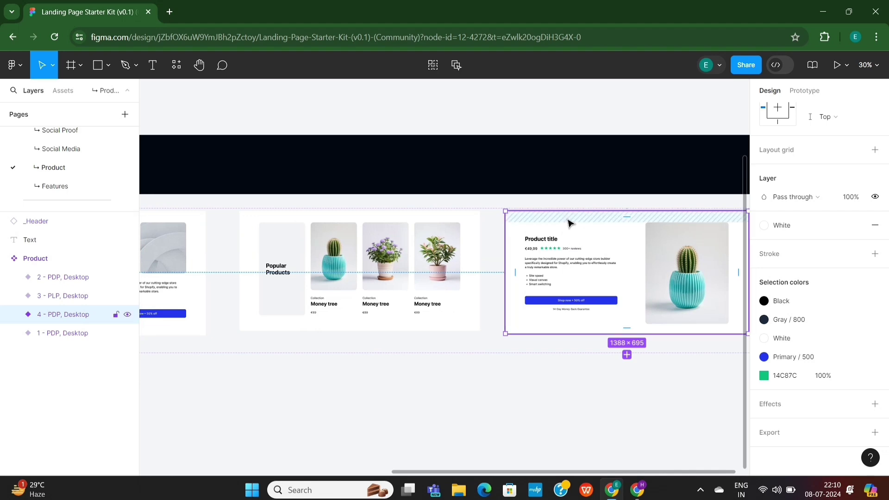
scroll(532, 259, "right", 3)
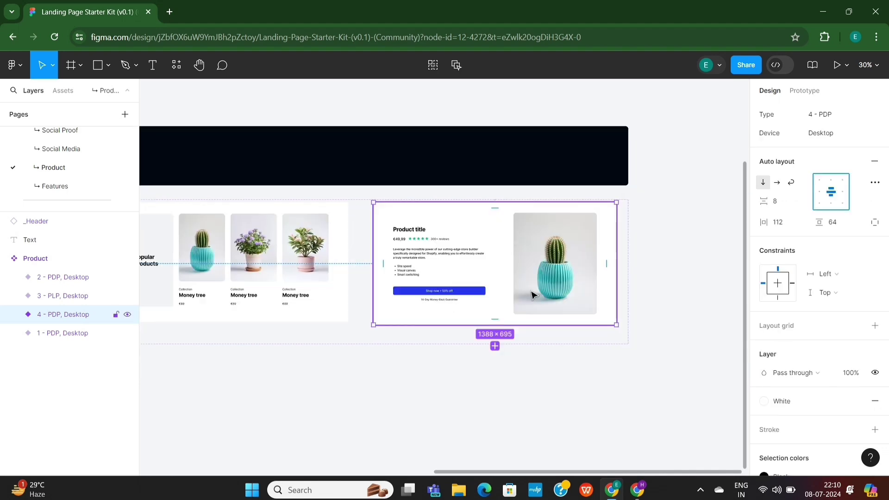
- Copy the frame with the Figma to Shopify with Instant plugin, then return to Instant
right_click(491, 271)
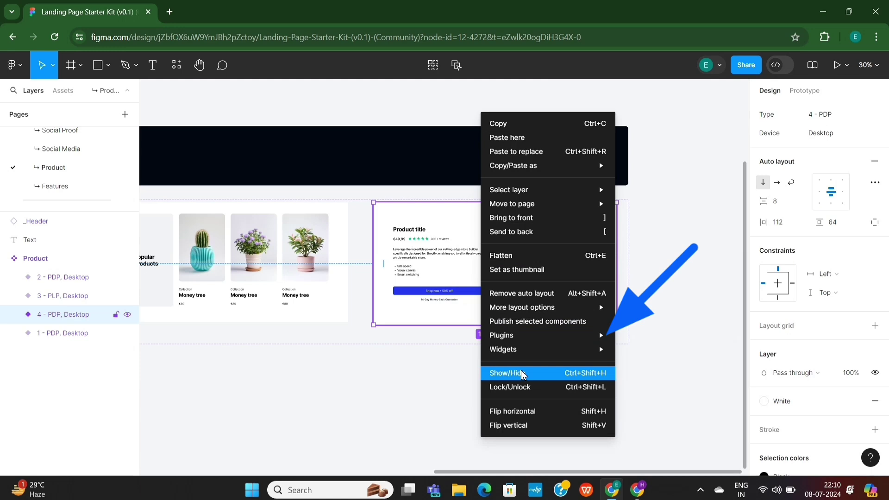
mouse_move(525, 336)
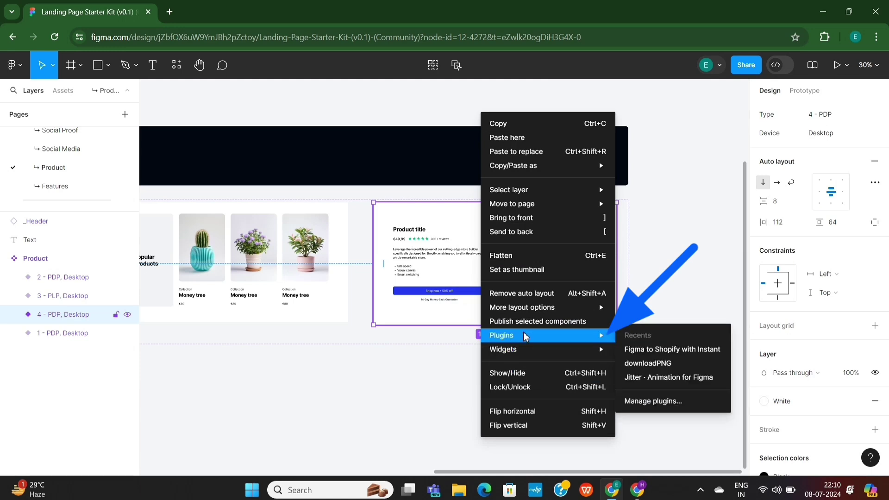
left_click(655, 401)
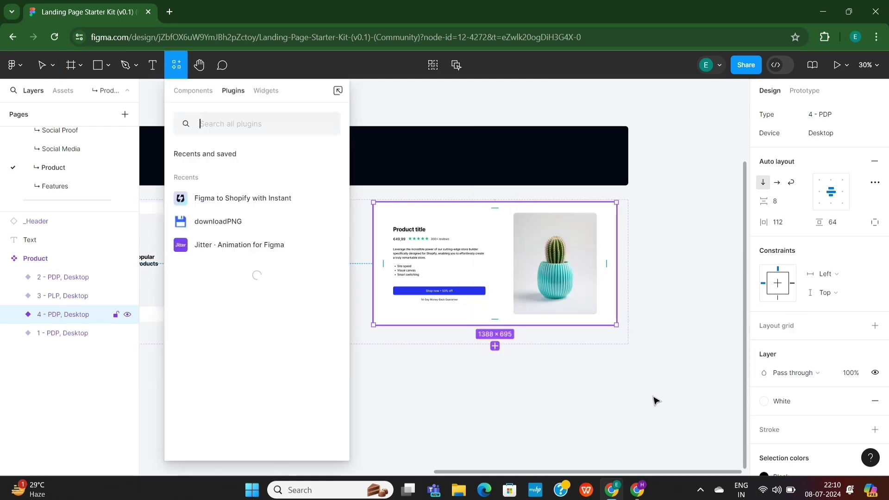
type("figma to ")
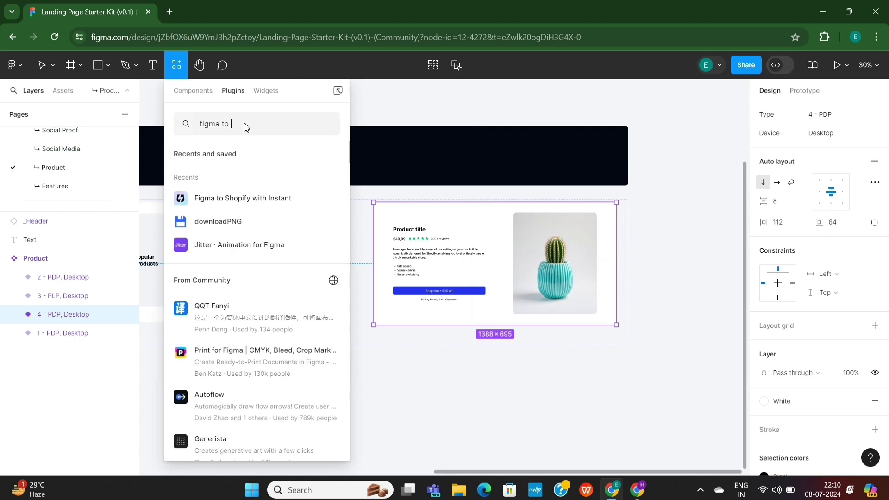
type("shopif")
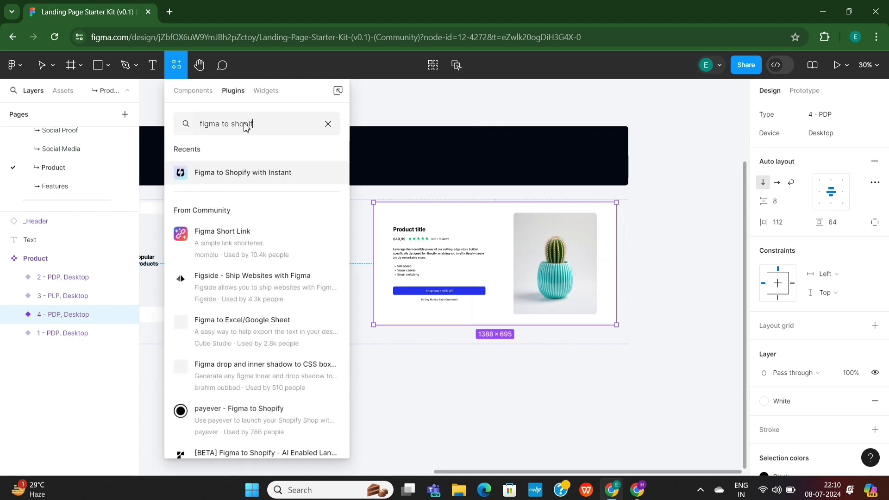
type("y")
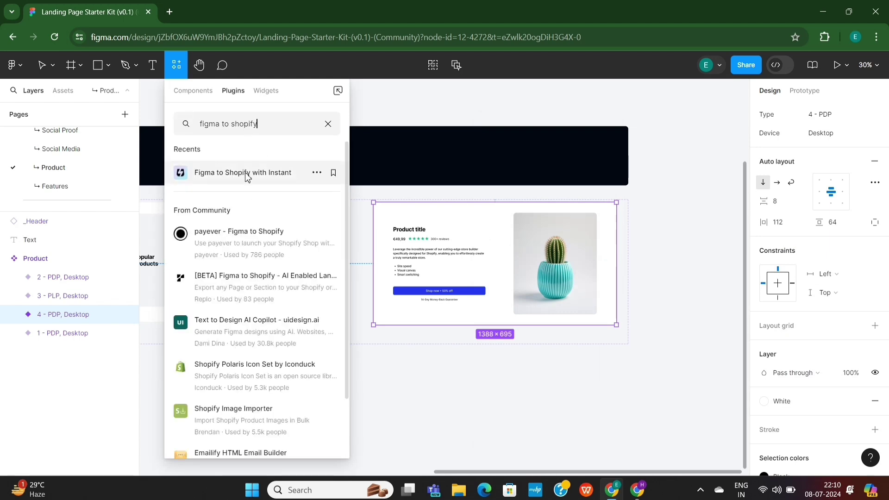
left_click(245, 177)
left_click_drag(437, 174, 258, 159)
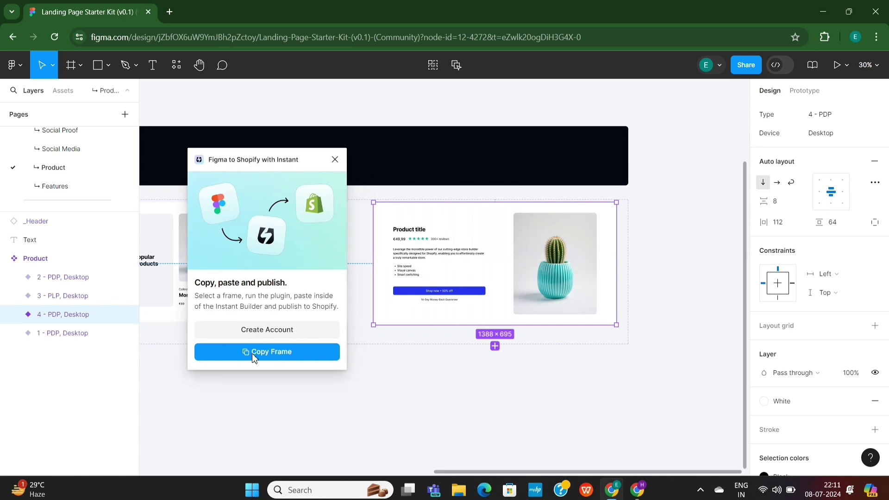
left_click(270, 353)
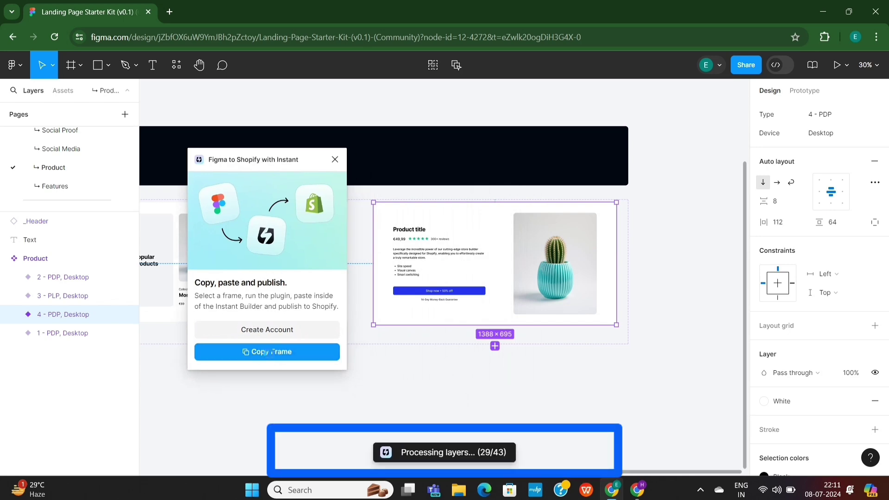
key("alt+Tab")
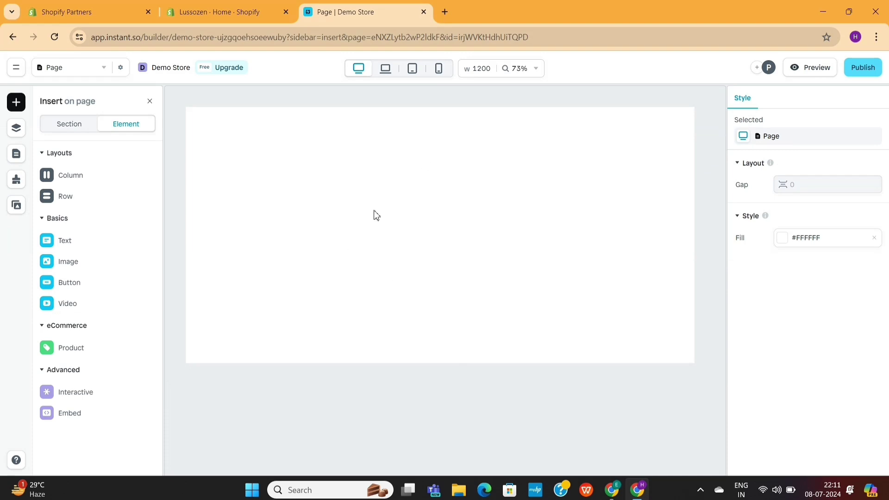
- Paste the Figma product frame into the Demo Store page and close the import summary
key("ctrl+v")
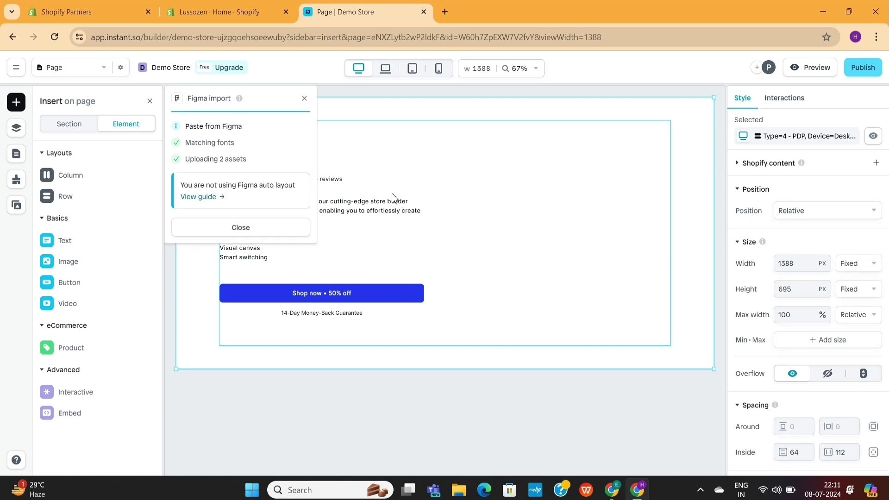
left_click(305, 99)
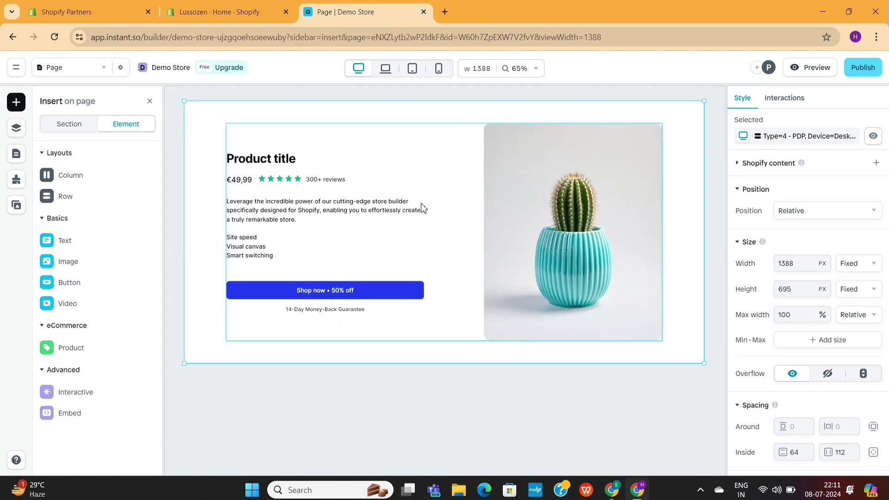
- Change the product heading text to 'Demo Product Title' using the Layers panel
key("l")
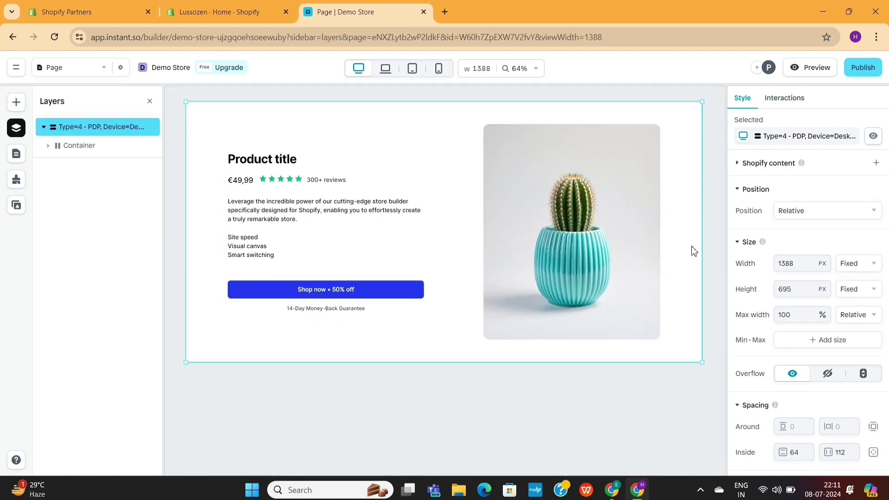
left_click(58, 146)
left_click(52, 164)
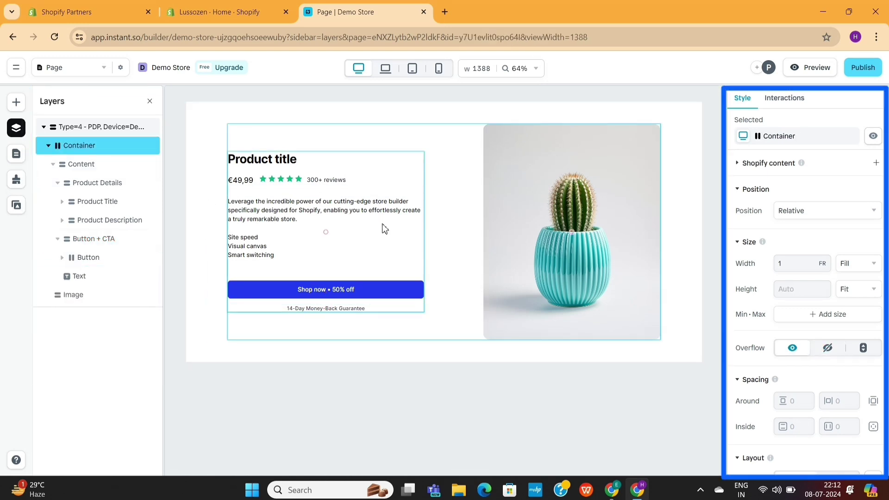
left_click(276, 162)
left_click(276, 162)
left_click(277, 162)
left_click(277, 162)
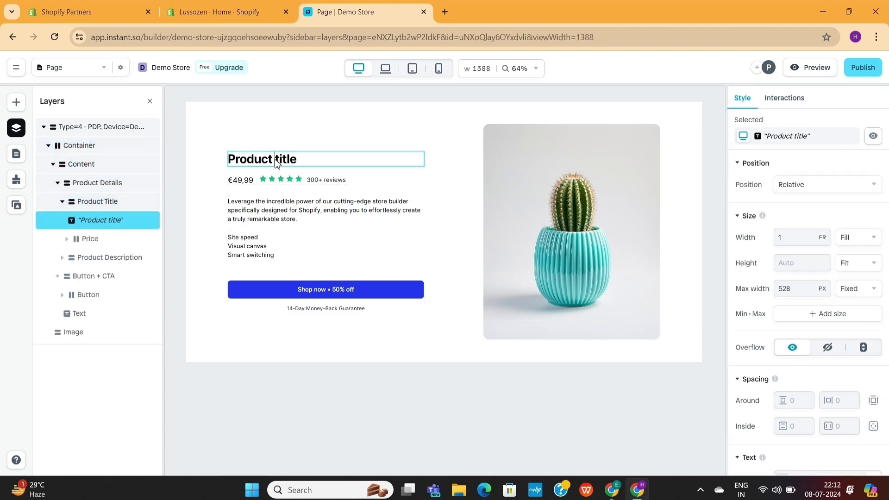
double_click(277, 160)
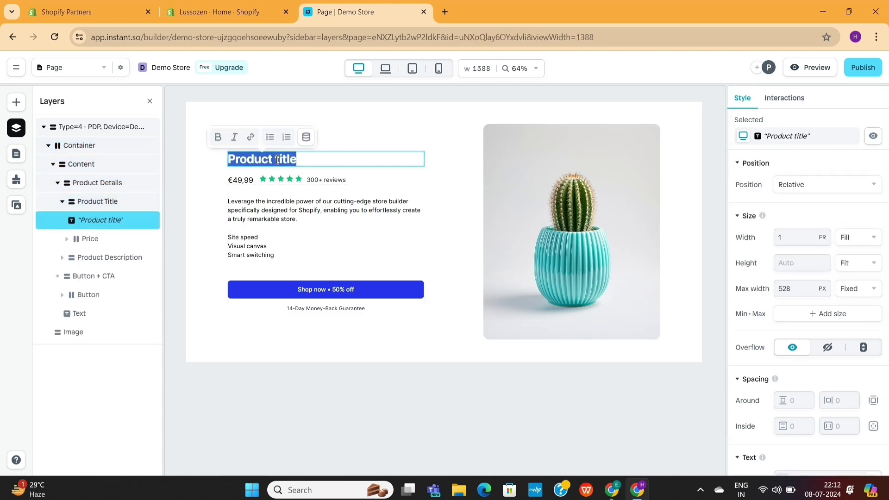
type("Demo")
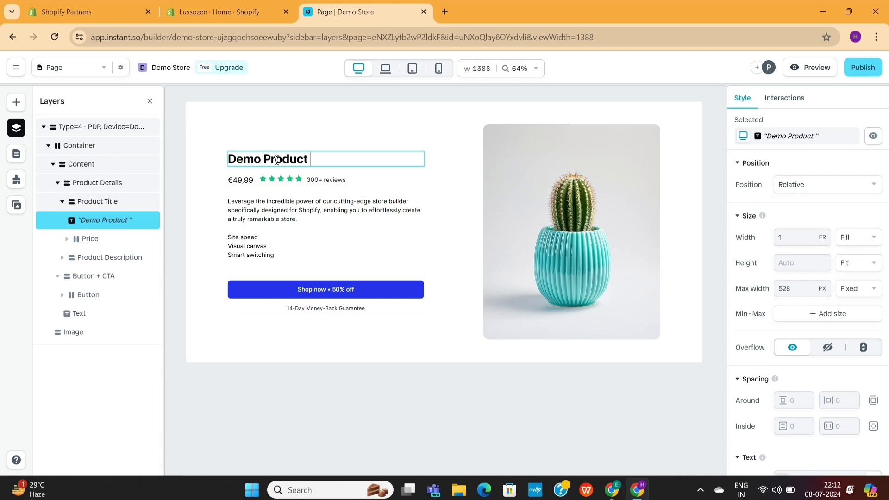
- Select the product description paragraph, then paste the copied Figma frame again
left_click(314, 206)
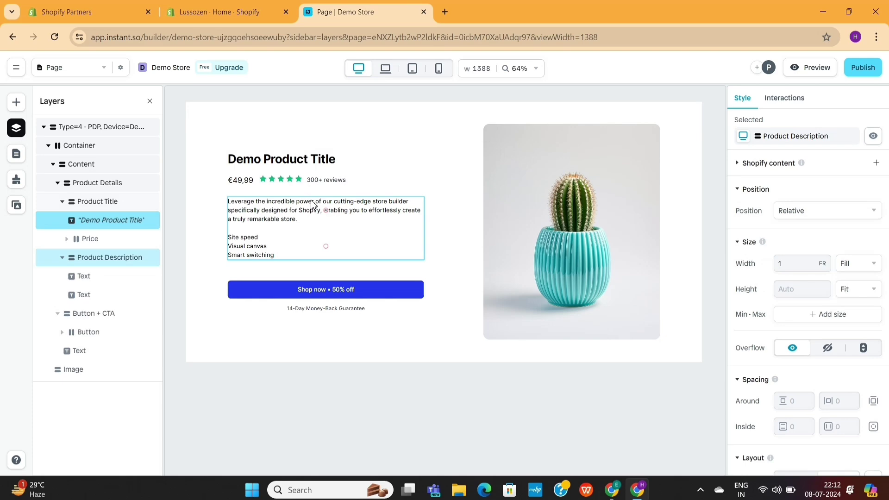
left_click(299, 217)
double_click(330, 210)
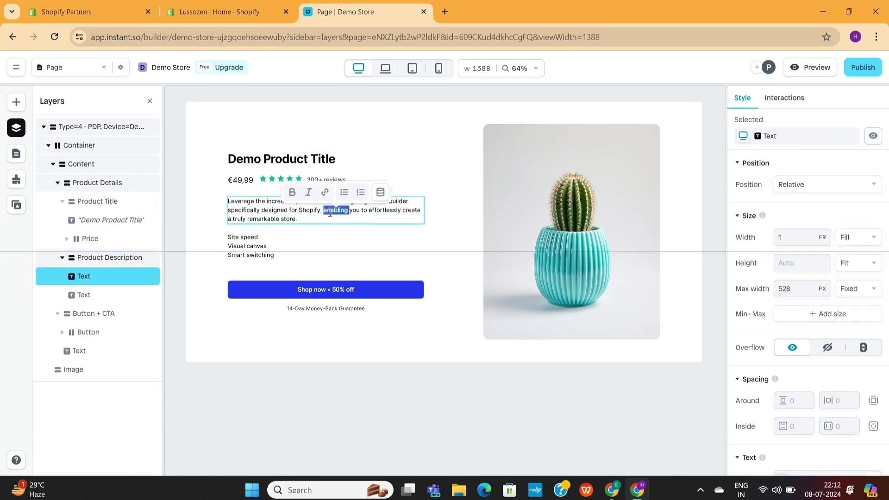
triple_click(330, 211)
key("ctrl+v")
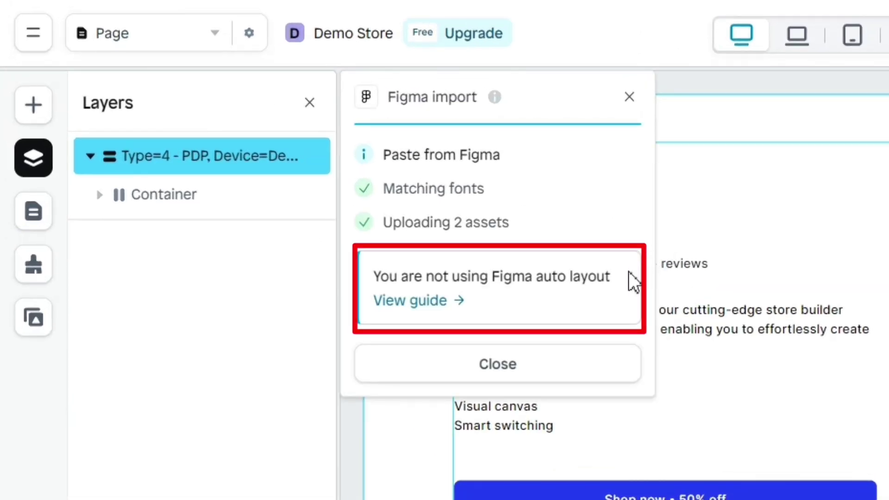
- Highlight the 'auto layout isn't used' import warning, then clear the highlight
left_click_drag(625, 284, 368, 289)
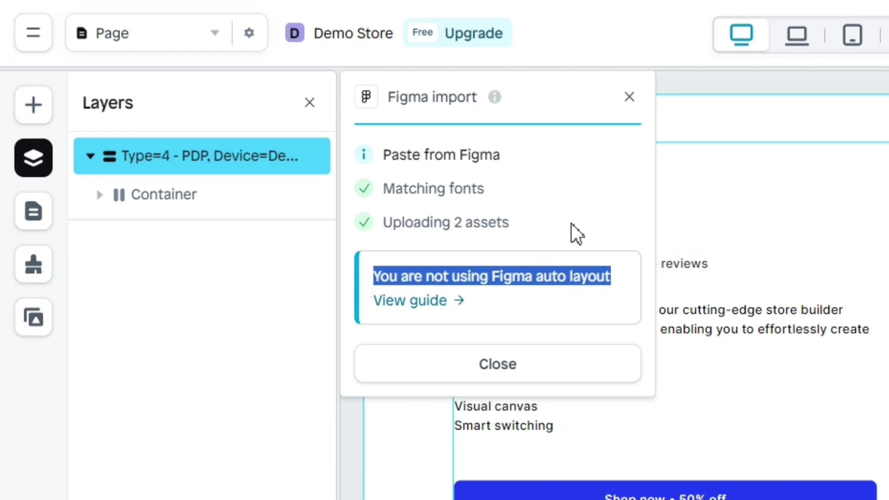
left_click(577, 234)
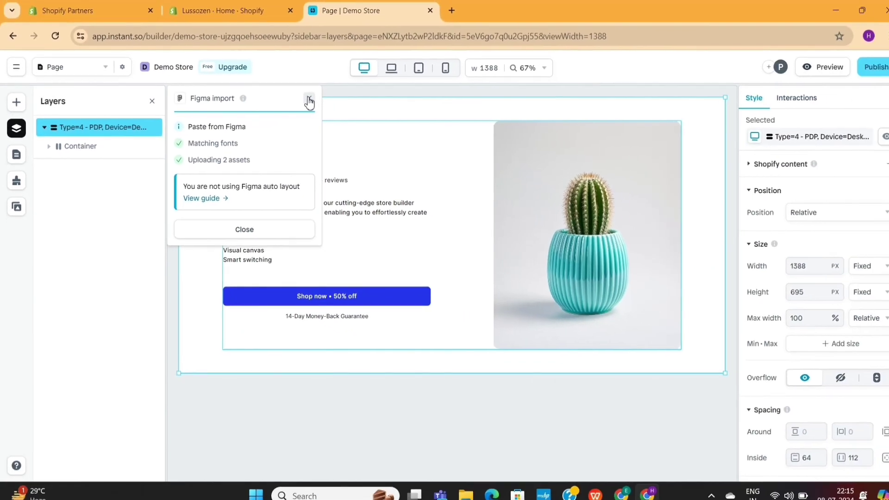
- Close the import panel and edit the heading to read 'DEMO product title'
left_click(309, 100)
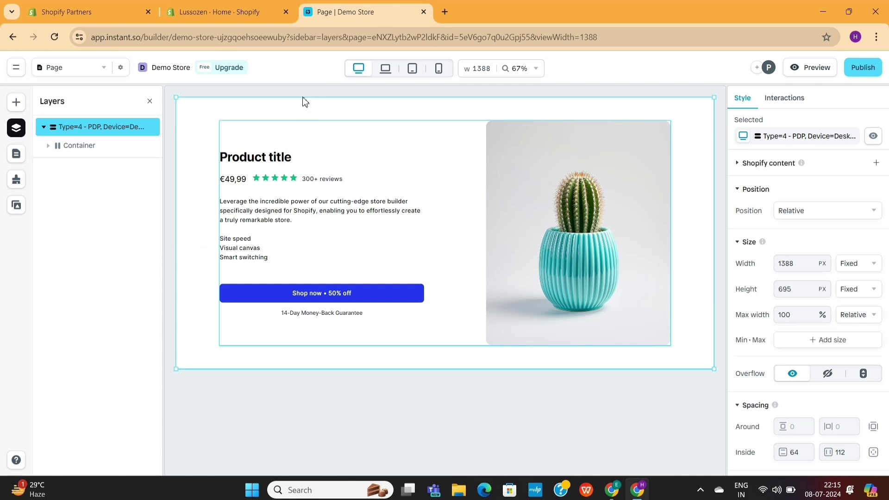
left_click(268, 160)
left_click(267, 161)
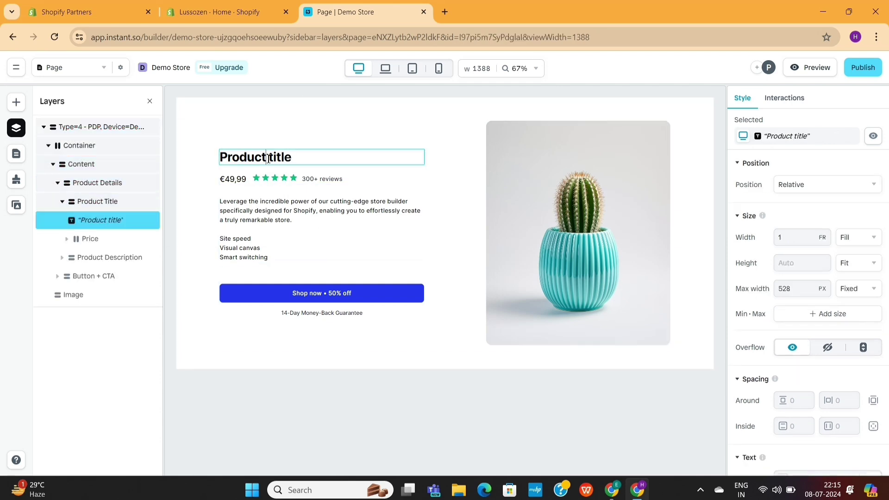
left_click(268, 158)
key("ctrl+a")
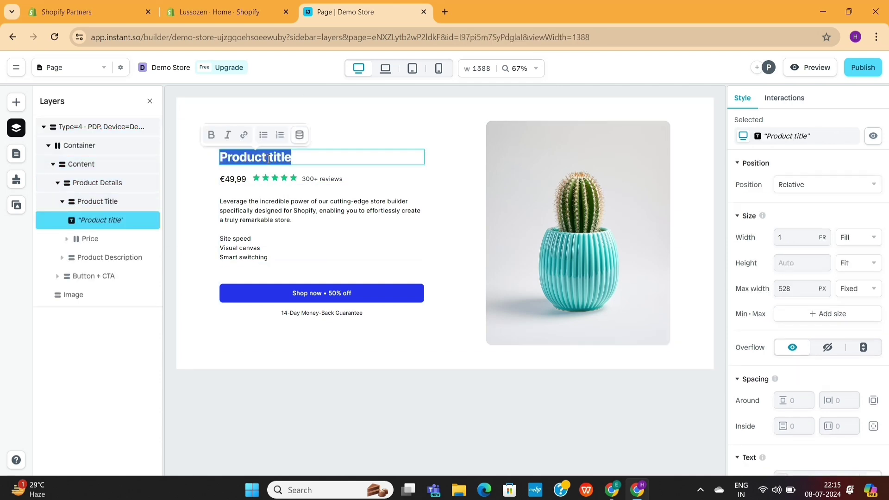
type("DEMO p")
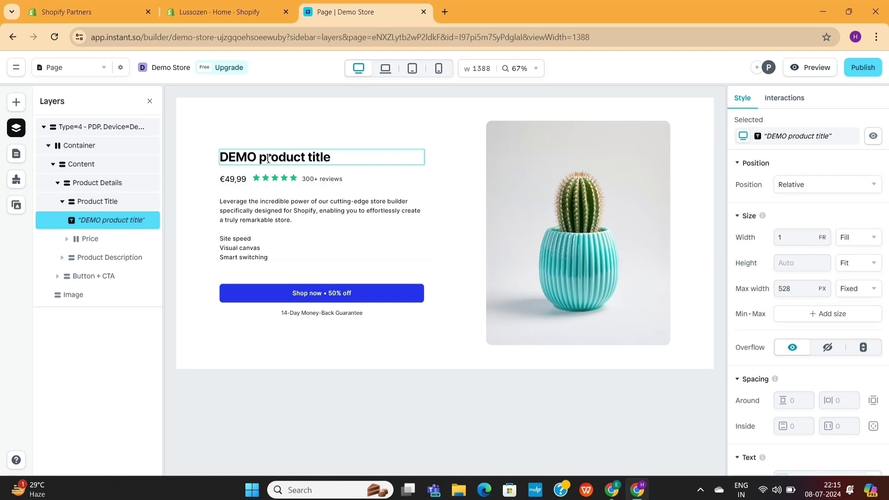
- Select the PDP section and preview it at laptop, tablet and mobile widths
left_click(377, 234)
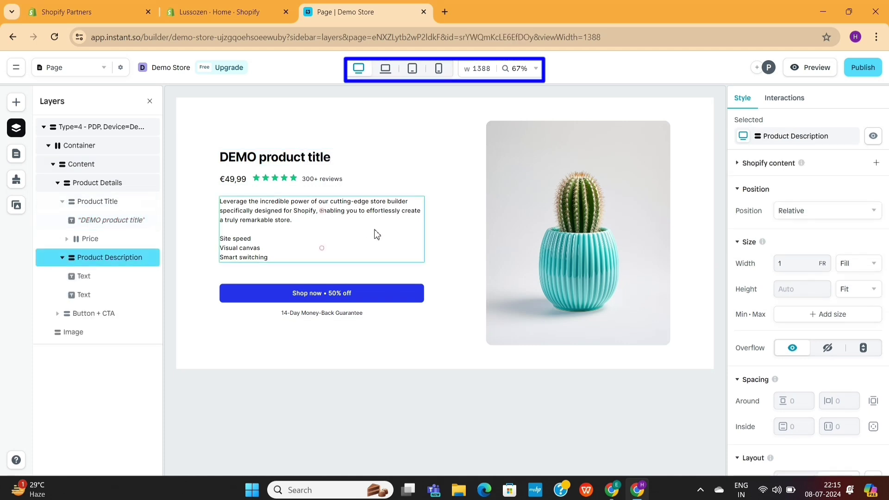
left_click(688, 242)
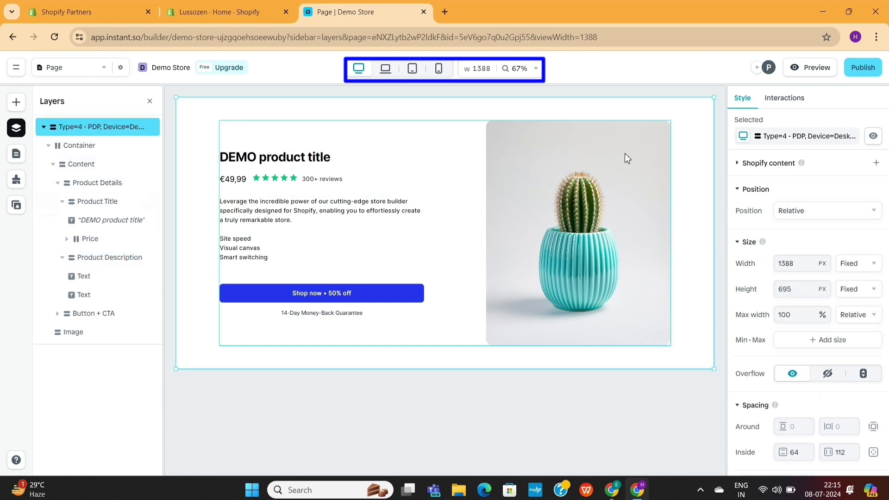
left_click(386, 69)
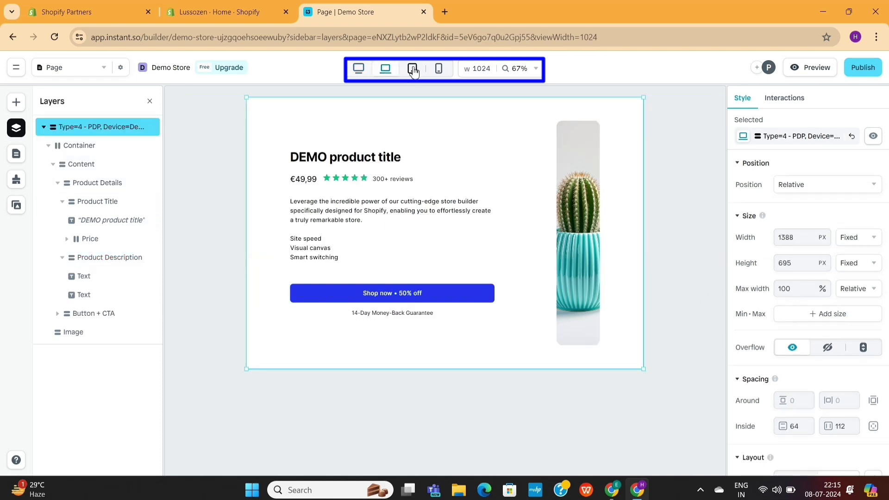
left_click(412, 69)
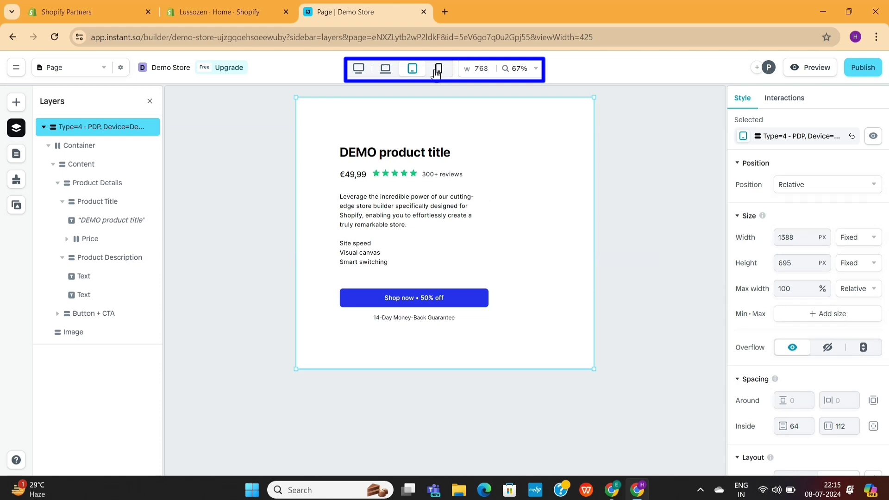
left_click(439, 69)
- Step back through tablet and laptop to desktop width, then delete the section
left_click(415, 75)
left_click(387, 72)
left_click(357, 70)
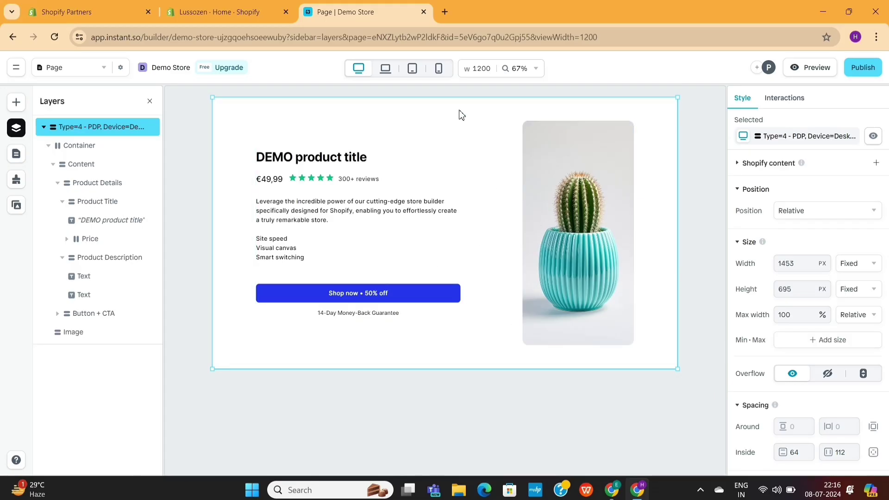
key("Delete")
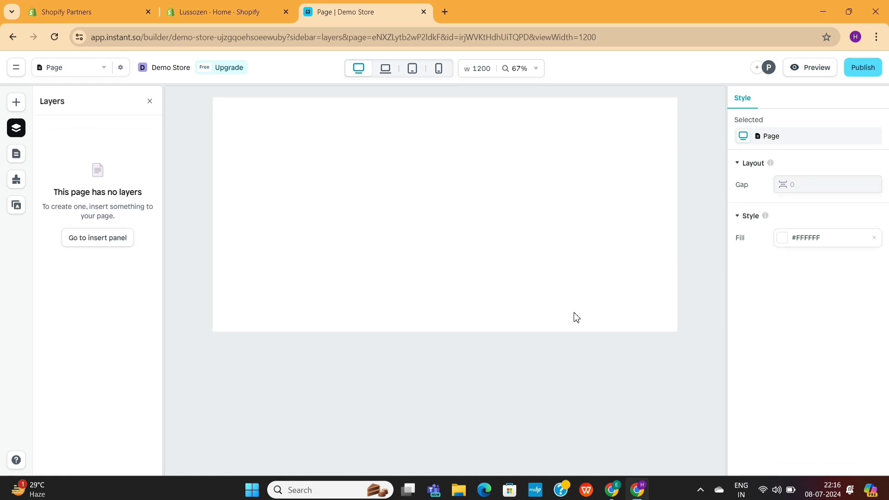
- In Figma, select the 1 - PDP, Desktop frame and run the Figma to Shopify with Instant plugin
left_click(614, 492)
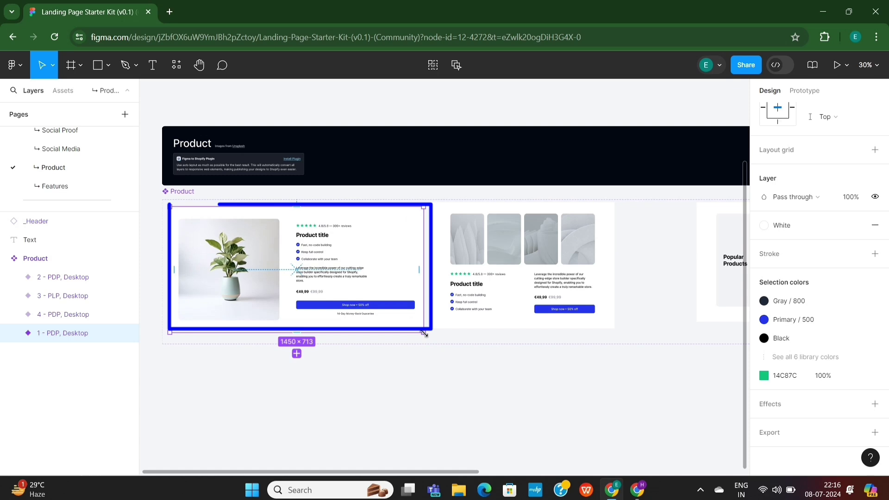
left_click(409, 409)
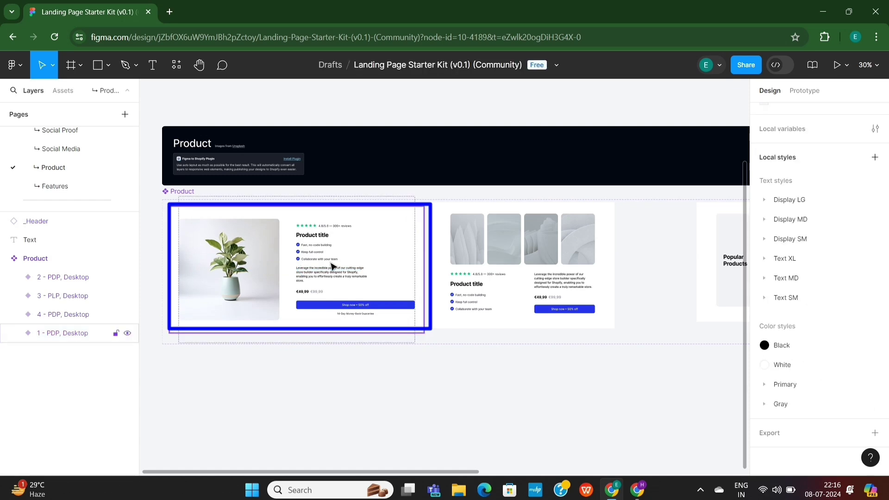
left_click(251, 214)
right_click(254, 221)
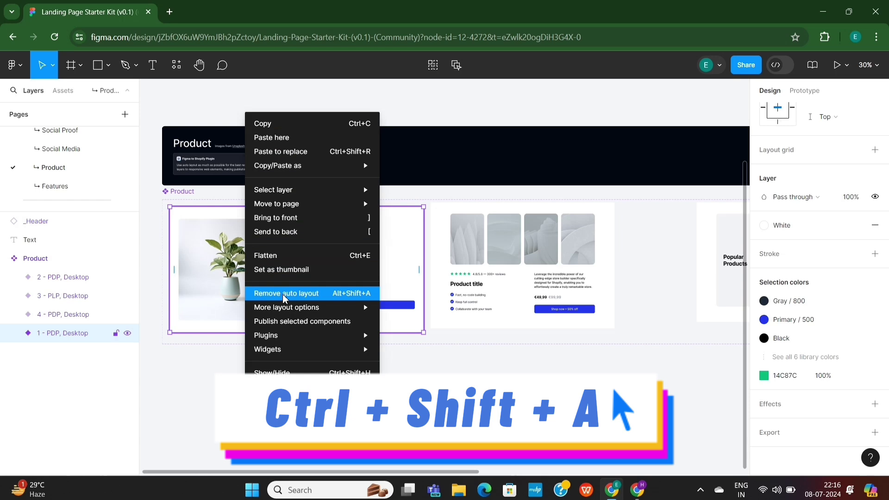
mouse_move(290, 309)
mouse_move(290, 335)
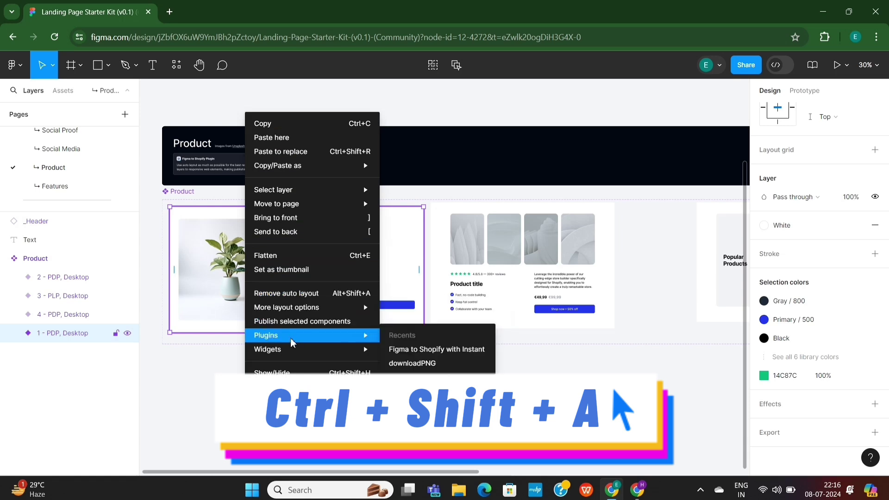
left_click(408, 350)
- Copy the frame from the plugin and paste it into the Instant page
left_click_drag(262, 163, 535, 153)
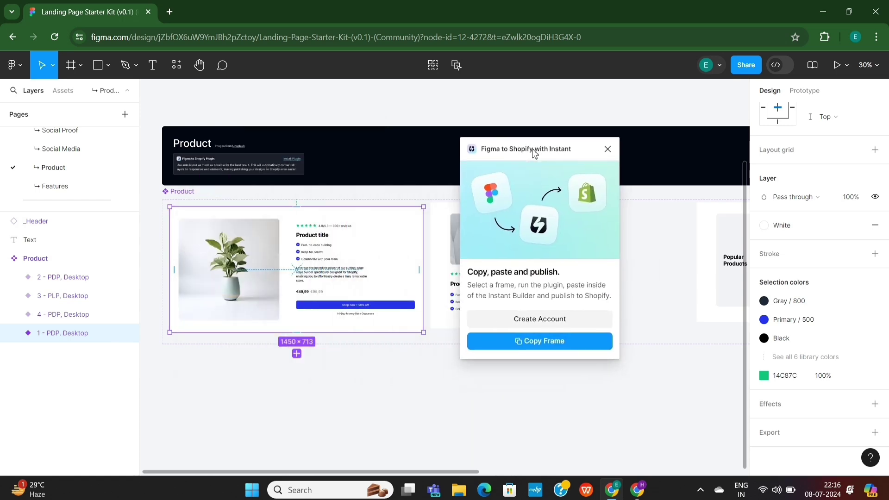
left_click(544, 343)
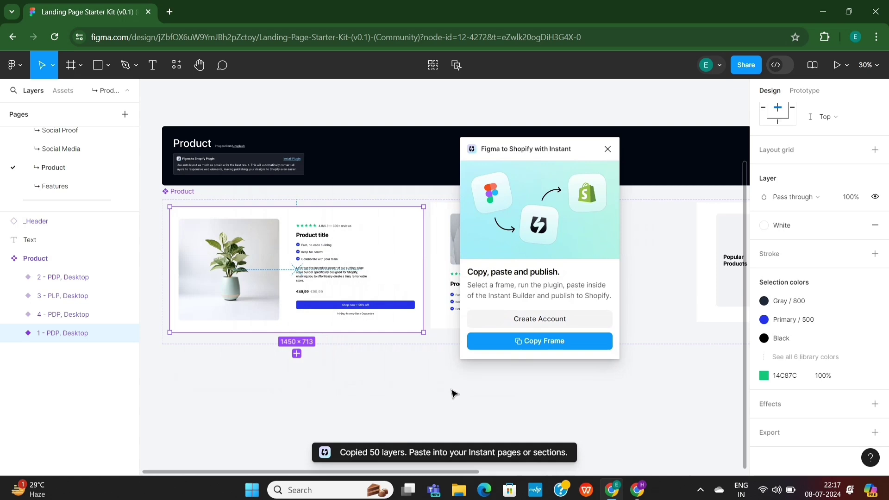
key("alt+Tab")
key("ctrl+v")
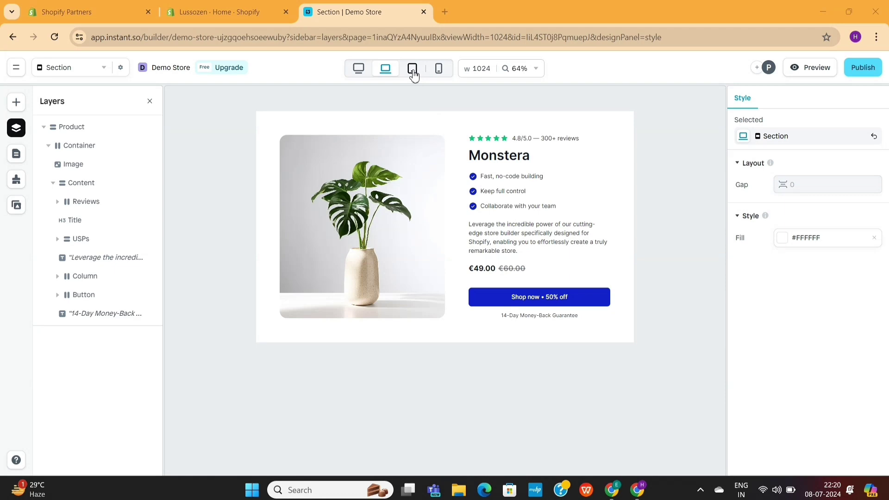
- Preview the Monstera section at tablet, laptop, desktop and mobile widths, ending at desktop
left_click(413, 70)
left_click(394, 74)
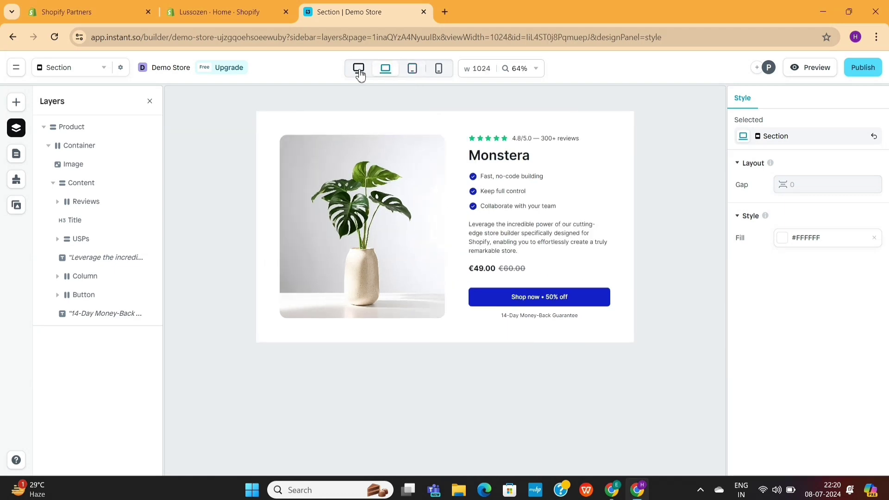
left_click(360, 70)
left_click(395, 74)
left_click(413, 74)
left_click(440, 69)
scroll(453, 171, "down", 3)
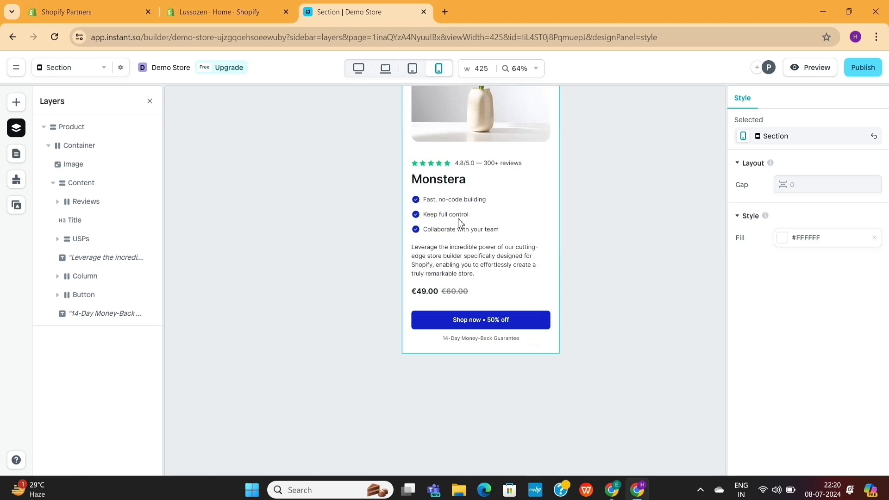
scroll(457, 204, "up", 3)
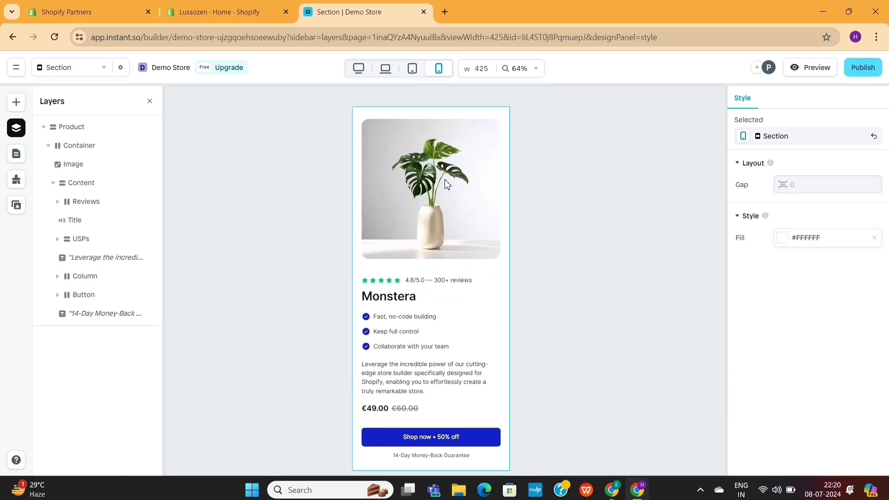
left_click(365, 73)
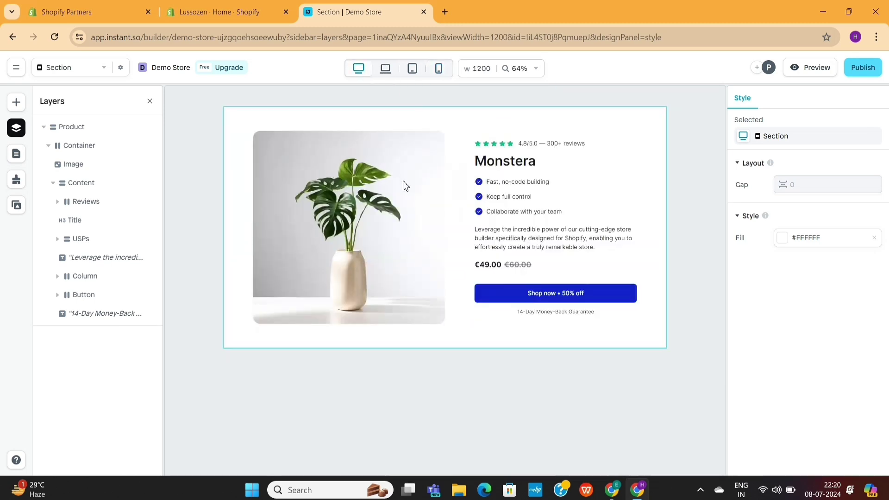
- Drill into the section's layers to select the Monstera title and Shop now button text
left_click(493, 187)
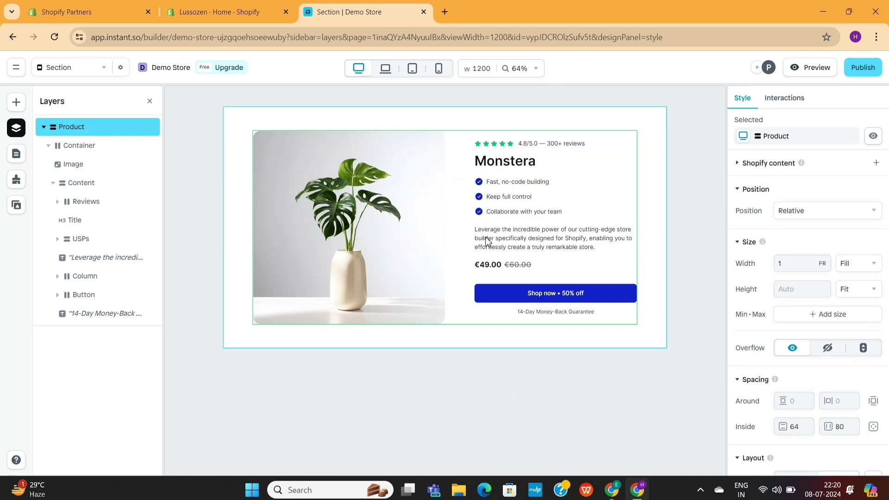
left_click(558, 242)
double_click(558, 242)
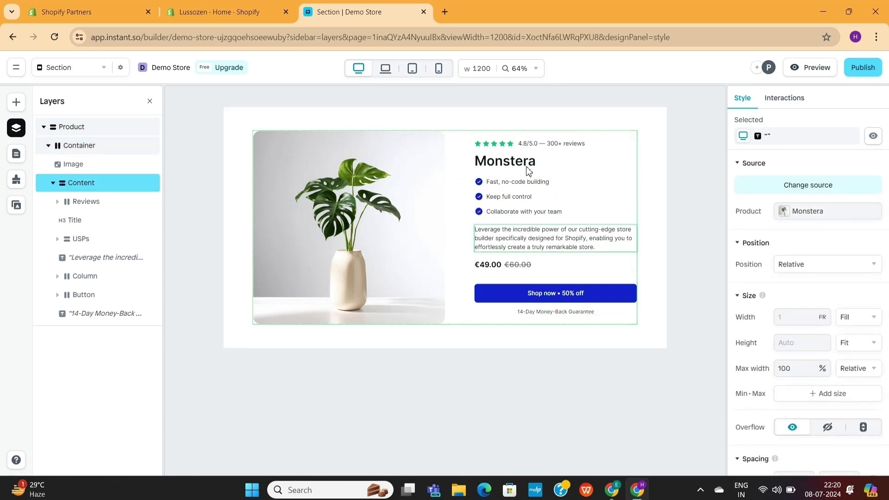
double_click(525, 167)
double_click(548, 162)
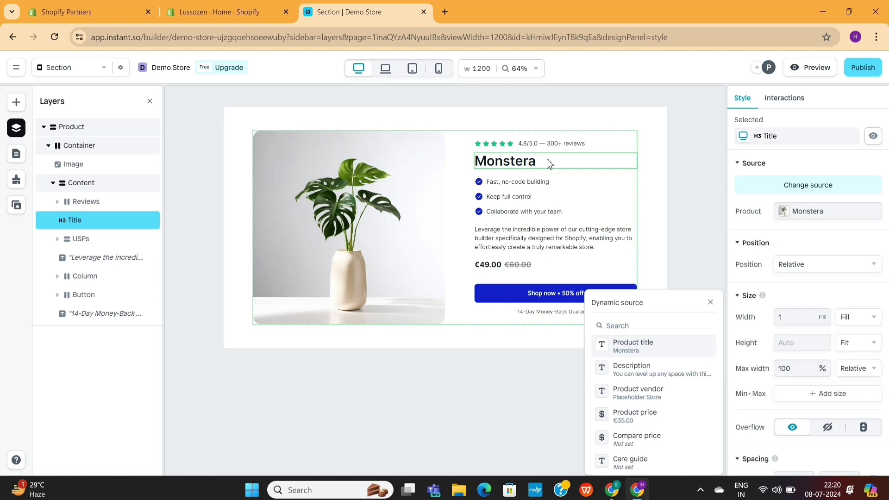
double_click(549, 163)
left_click(549, 163)
double_click(549, 164)
left_click(711, 305)
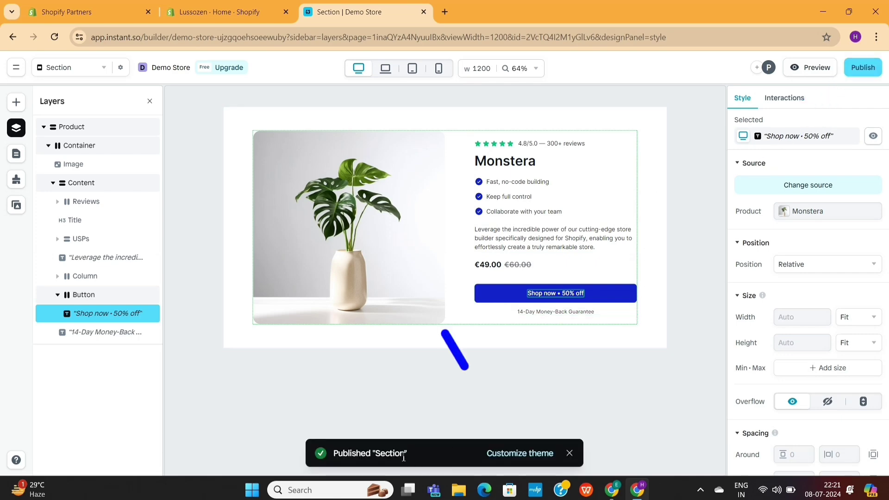
- Open the Lussozen theme customizer and scroll the sidebar down to Testimonials
left_click(519, 454)
scroll(482, 245, "down", 4)
scroll(481, 249, "down", 10)
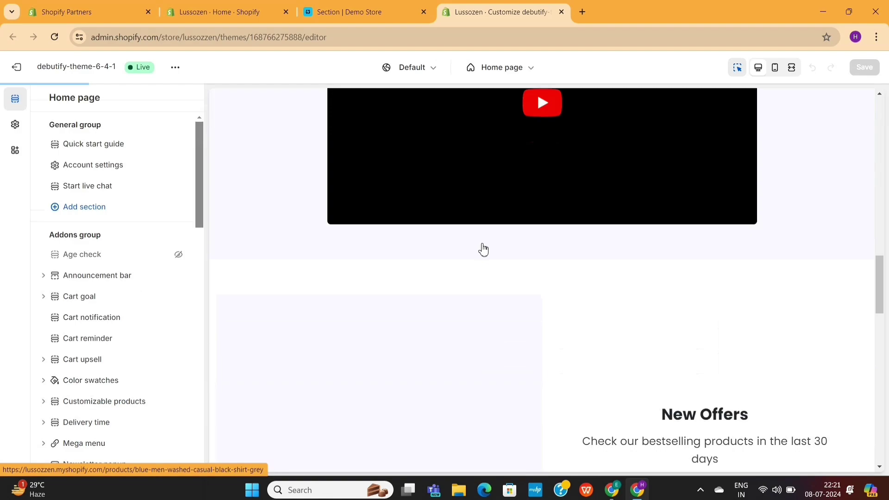
scroll(482, 249, "down", 5)
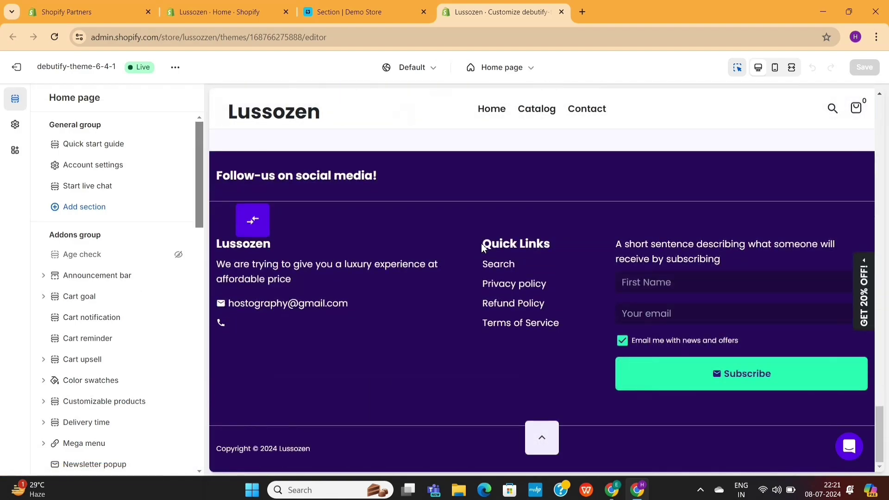
scroll(482, 247, "up", 15)
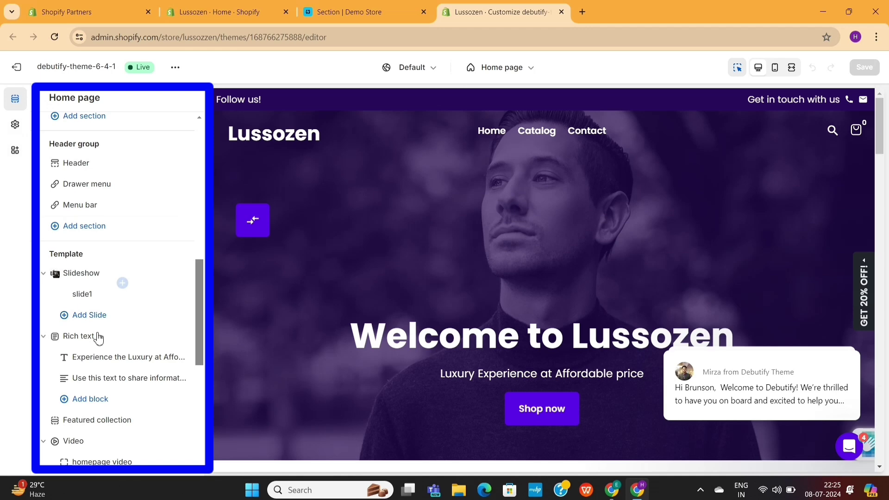
scroll(99, 339, "down", 3)
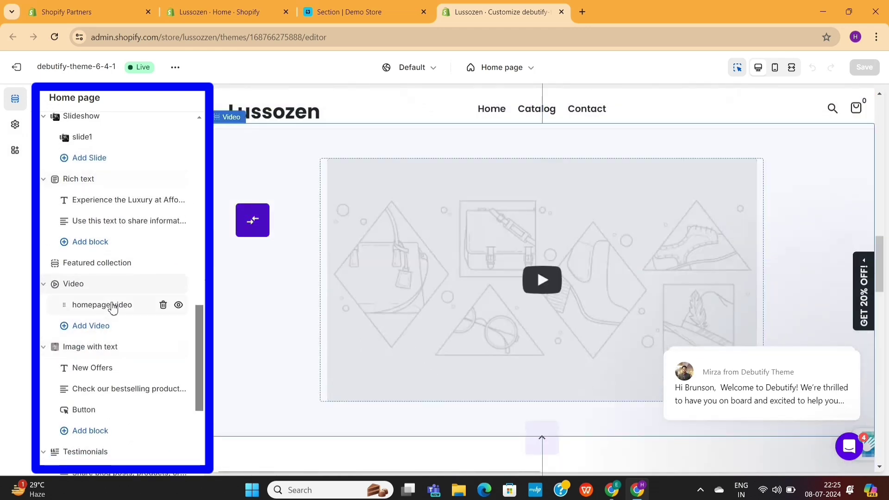
scroll(99, 366, "down", 4)
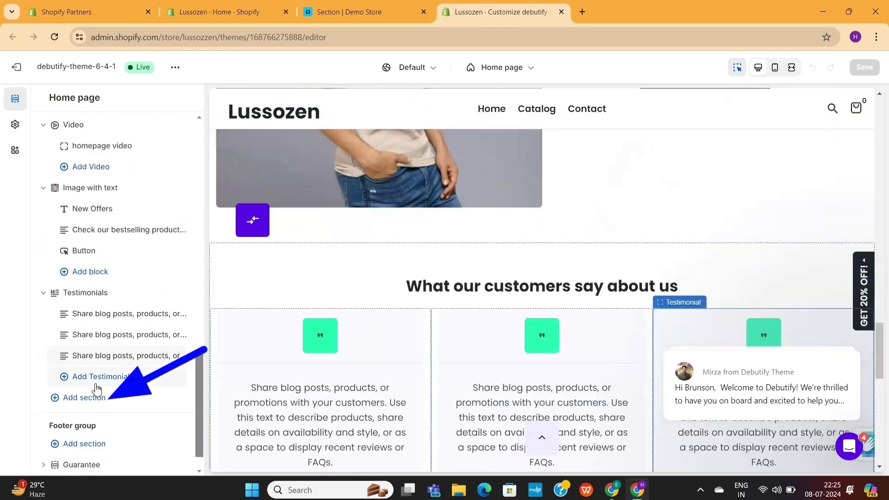
- Add the Instant 'Section' entry below the Testimonials section
left_click(97, 401)
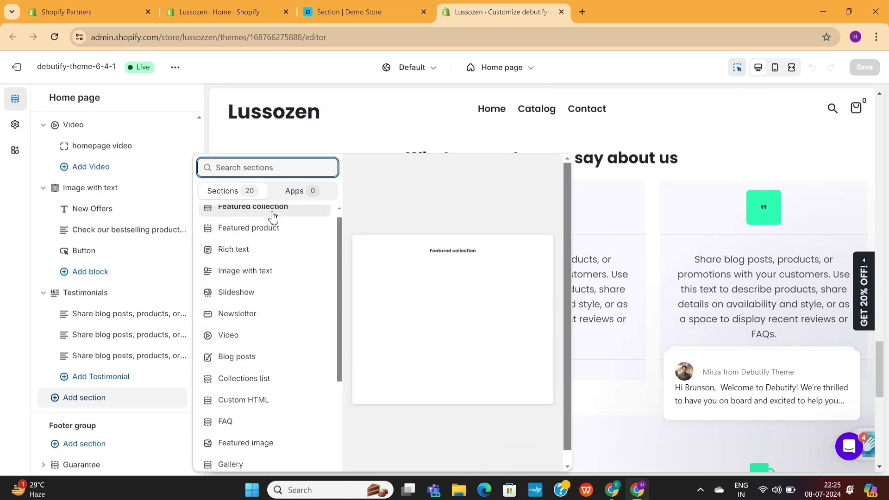
scroll(260, 306, "up", 1)
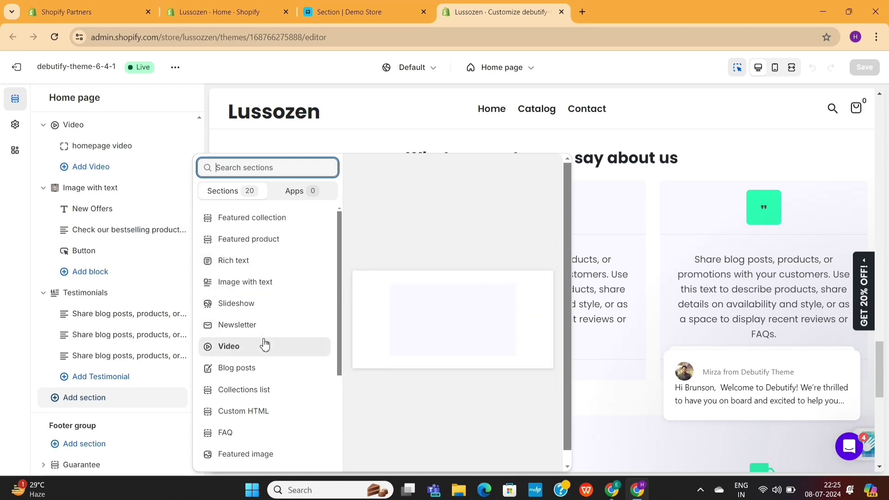
scroll(265, 344, "down", 4)
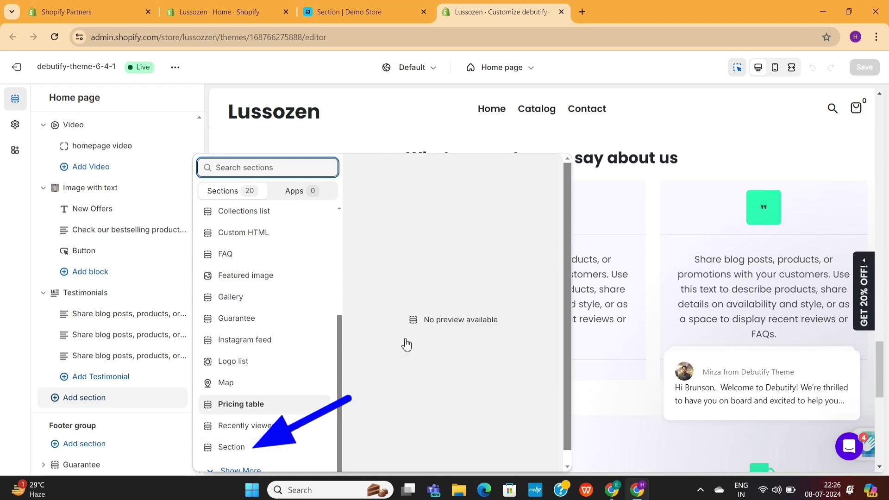
left_click(274, 452)
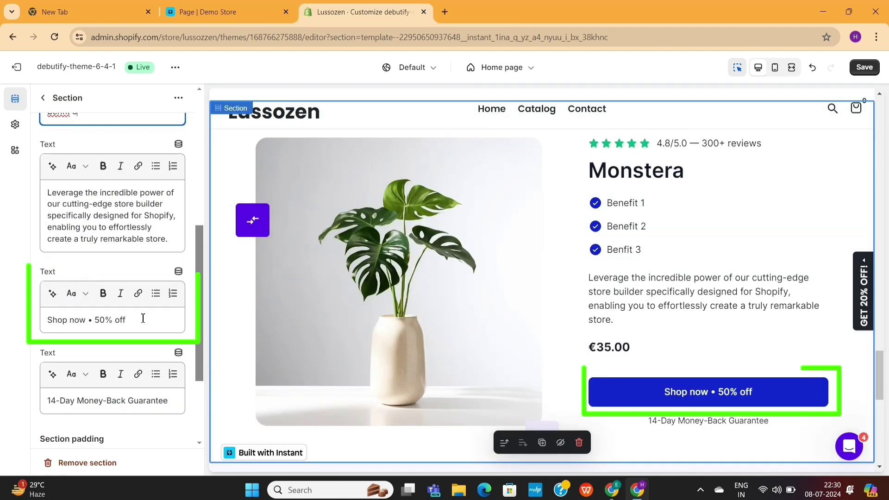
- Change the button text to 'Order Now' and the guarantee to '7-Day', then save
left_click_drag(141, 319, 20, 330)
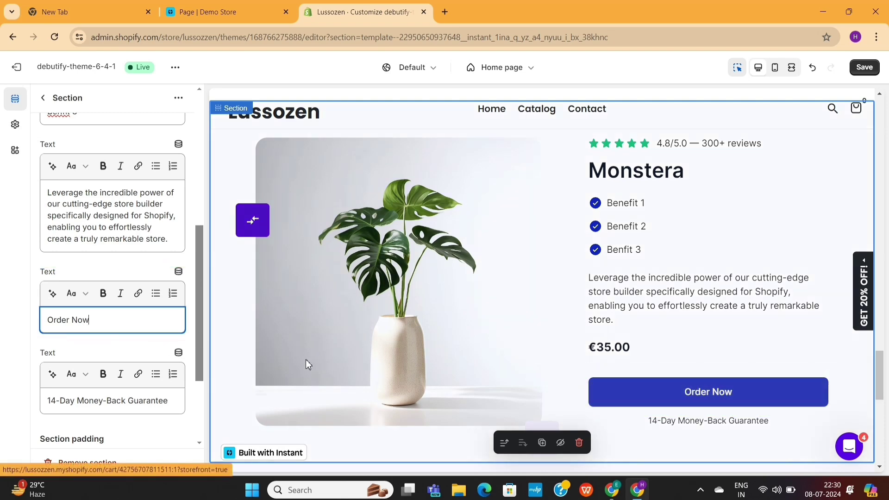
double_click(56, 401)
type("7")
scroll(79, 349, "down", 3)
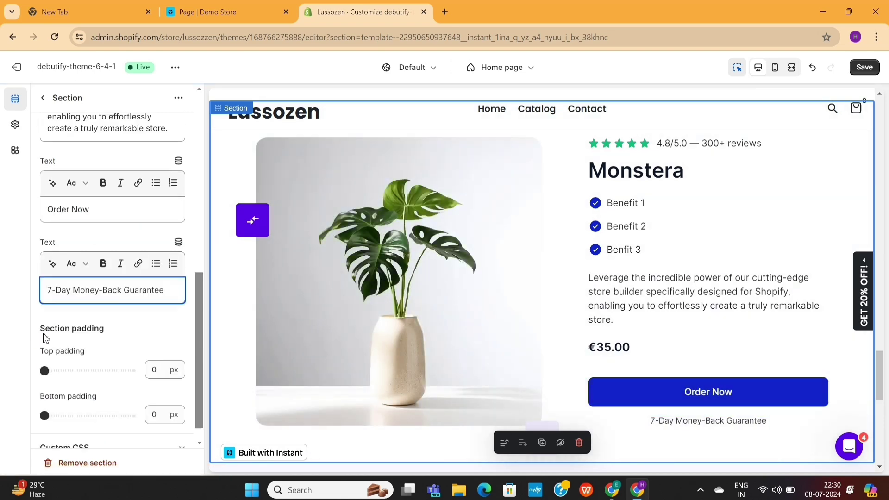
scroll(92, 375, "up", 5)
scroll(575, 260, "up", 2)
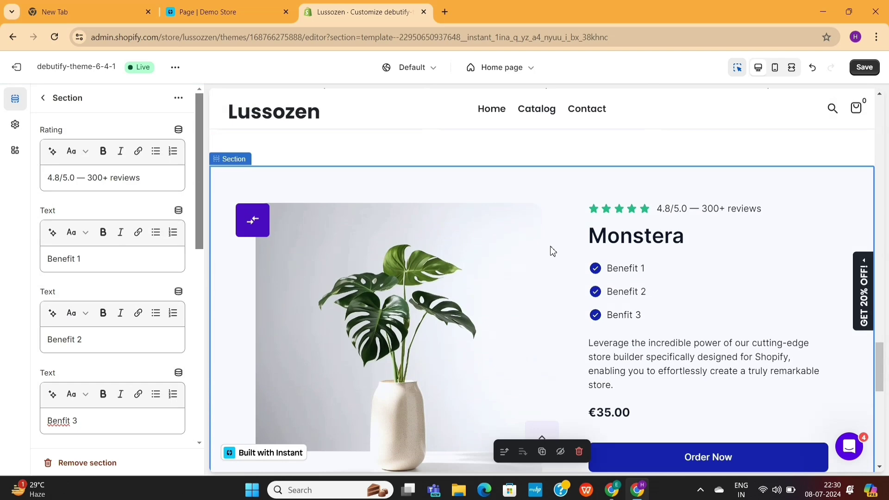
left_click(614, 343)
left_click(874, 70)
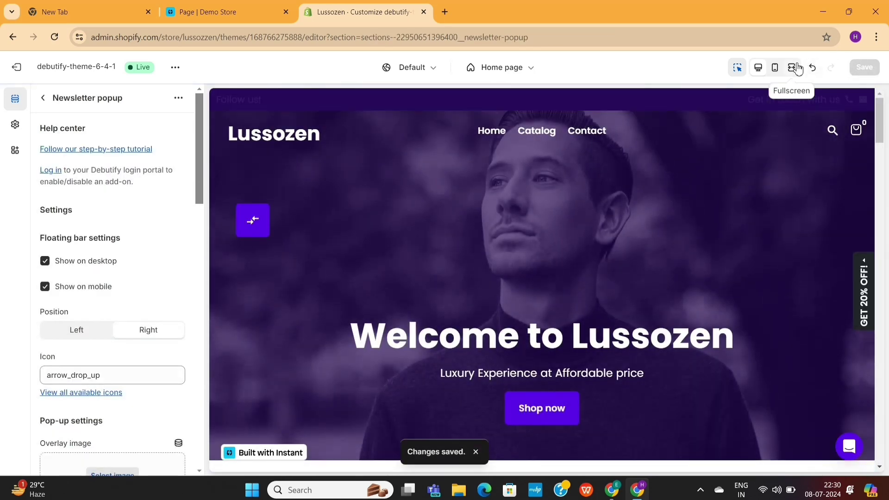
- Switch to the mobile preview and scroll through the Monstera section and guarantee line
left_click(775, 69)
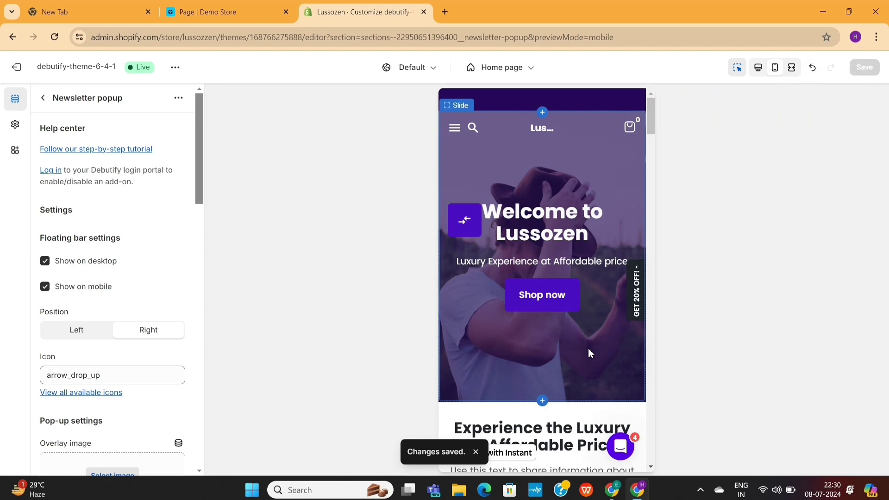
scroll(589, 349, "down", 15)
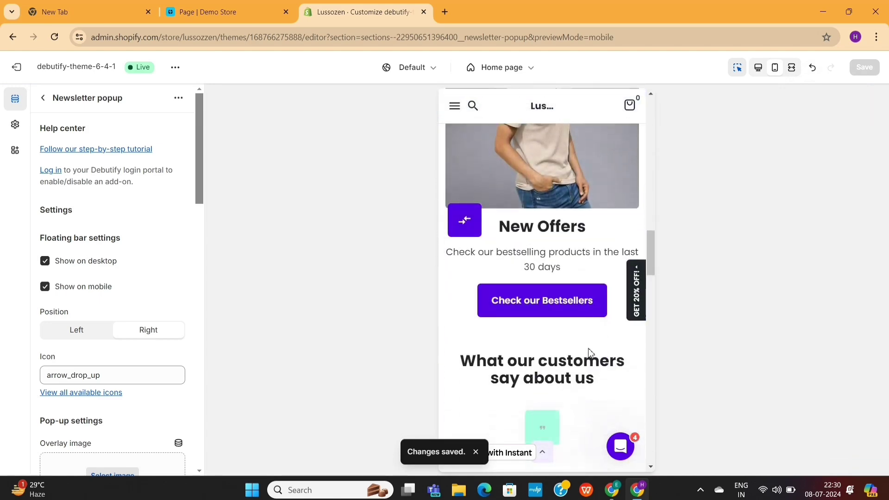
scroll(589, 354, "down", 10)
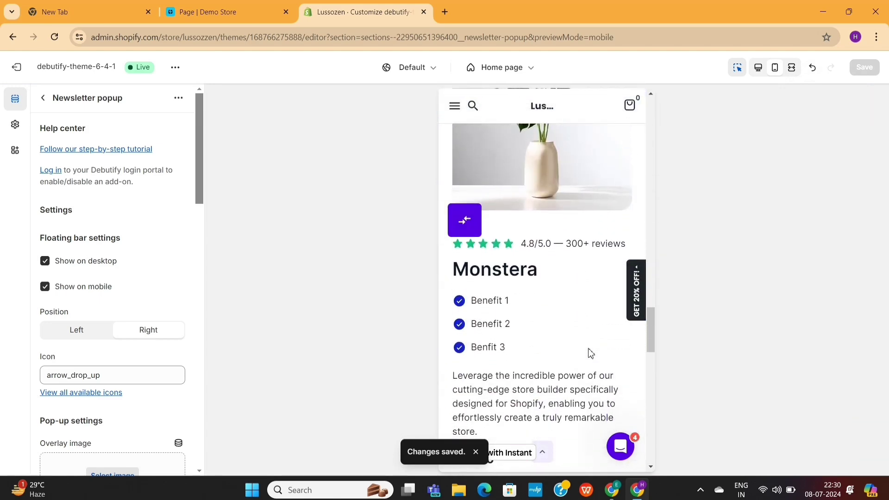
scroll(591, 353, "down", 3)
scroll(591, 353, "up", 4)
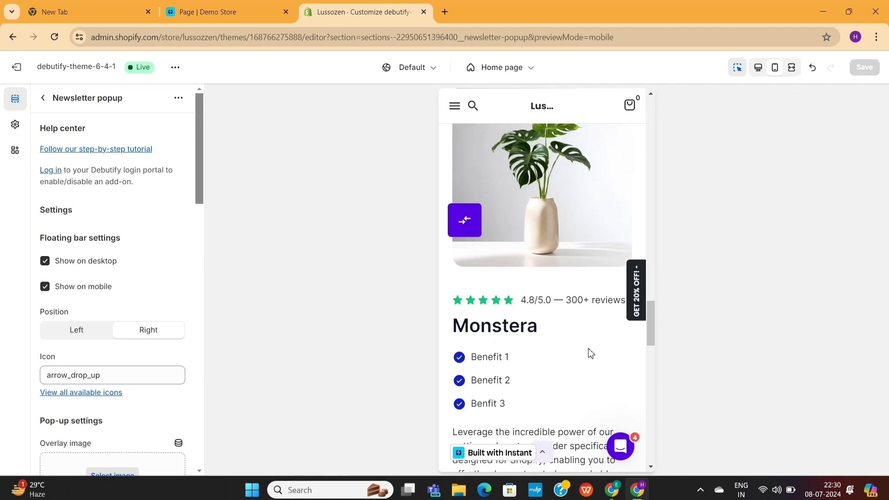
scroll(591, 353, "down", 10)
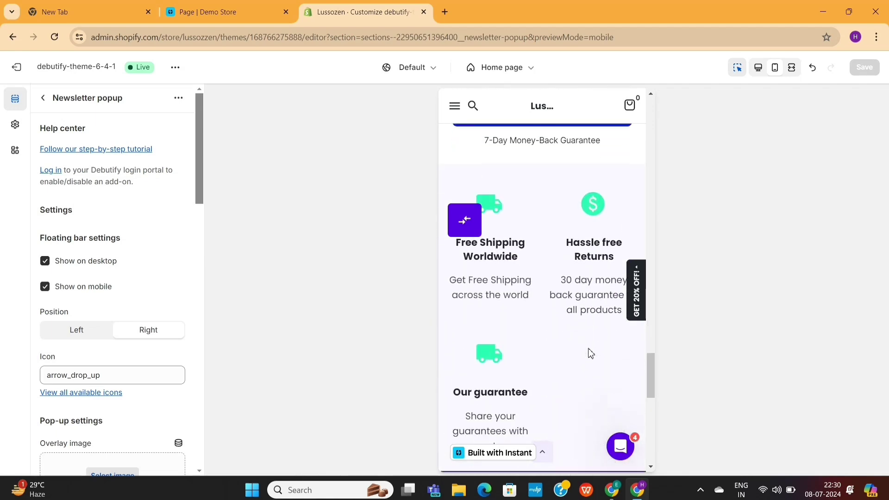
scroll(591, 353, "down", 5)
scroll(591, 353, "up", 8)
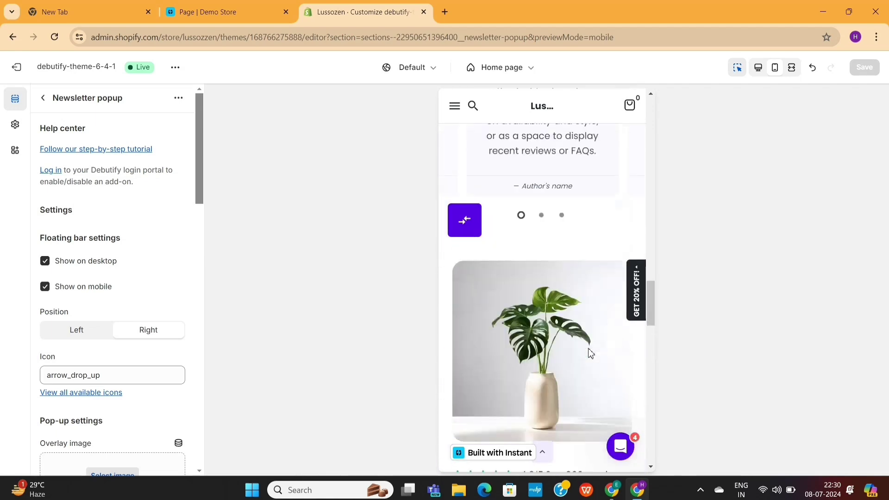
scroll(591, 354, "up", 15)
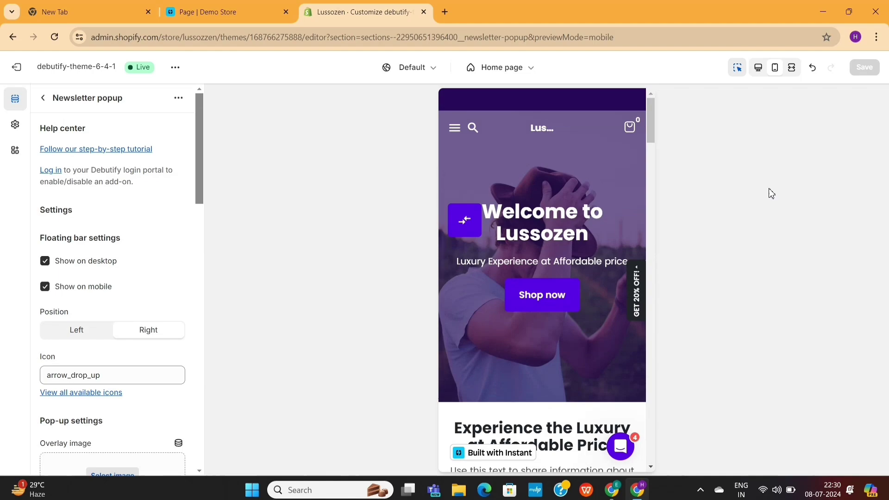
- Switch to fullscreen preview and scroll to the Monstera section showing €35.00 and Order Now
left_click(792, 67)
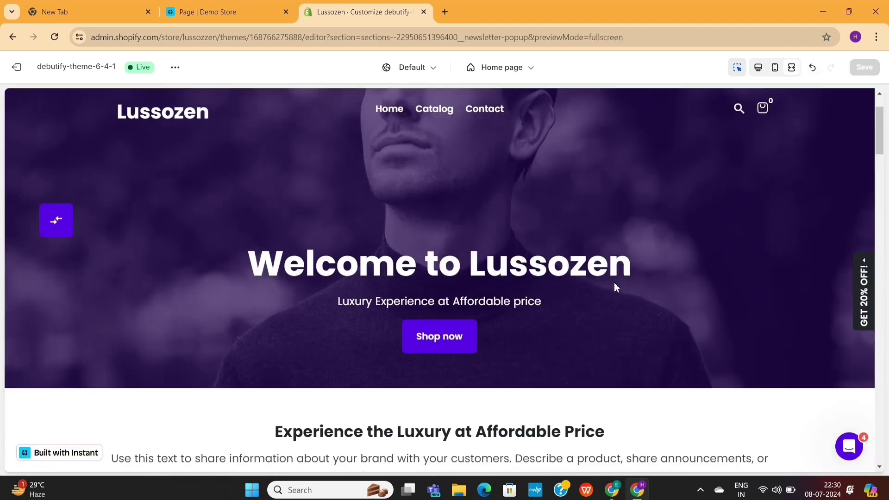
scroll(616, 287, "down", 5)
scroll(616, 287, "down", 10)
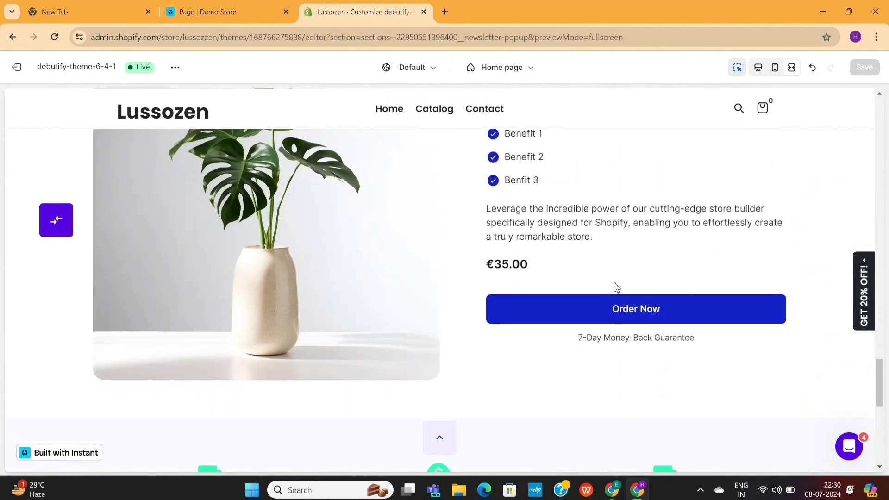